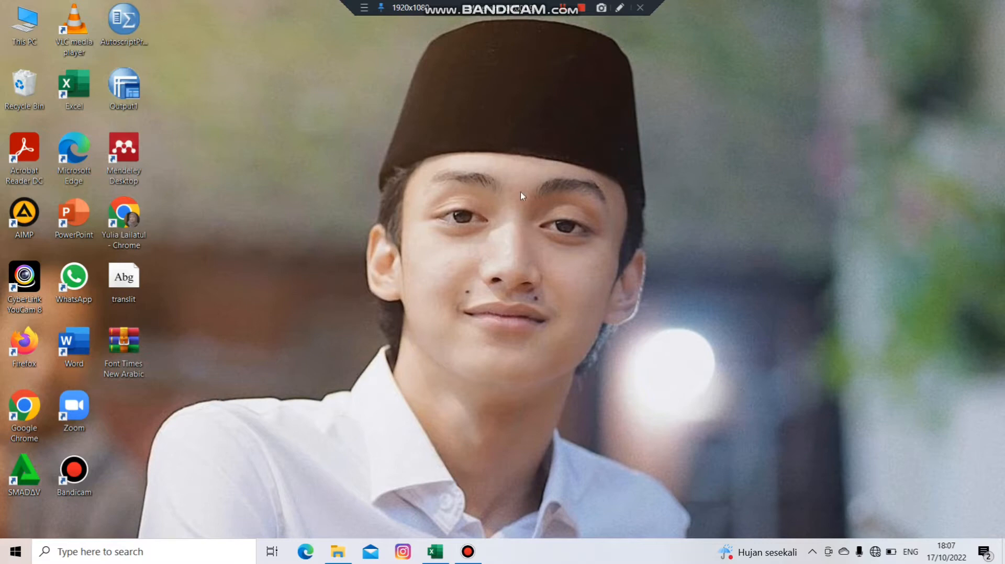
Switch to the IT RATA2 workbook in Excel and look over the Tugas, Ulangan Harian, UTS and UAS column headers
{"action": "left_click", "coordinate": [437, 548]}
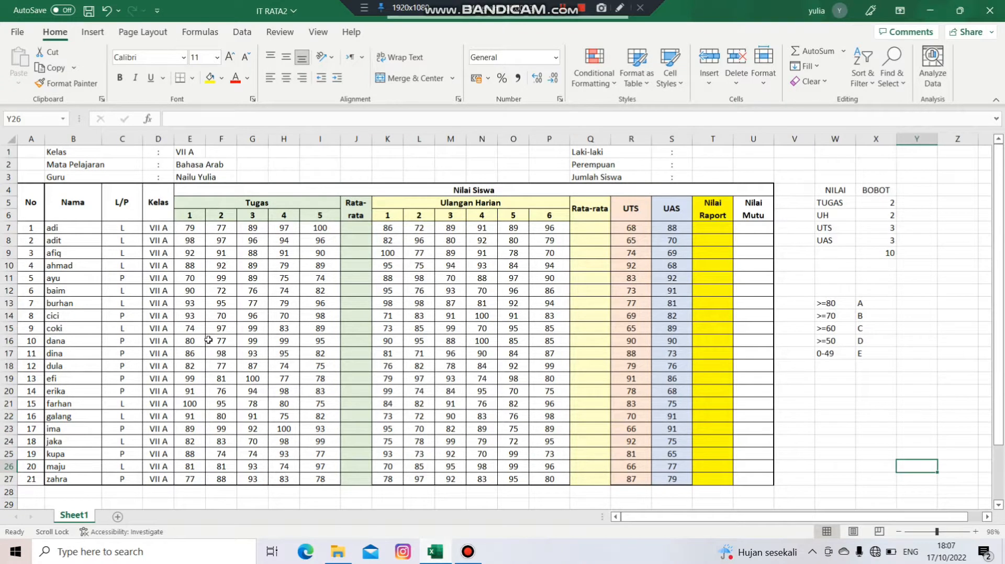
{"action": "left_click", "coordinate": [266, 206]}
{"action": "left_click", "coordinate": [446, 201]}
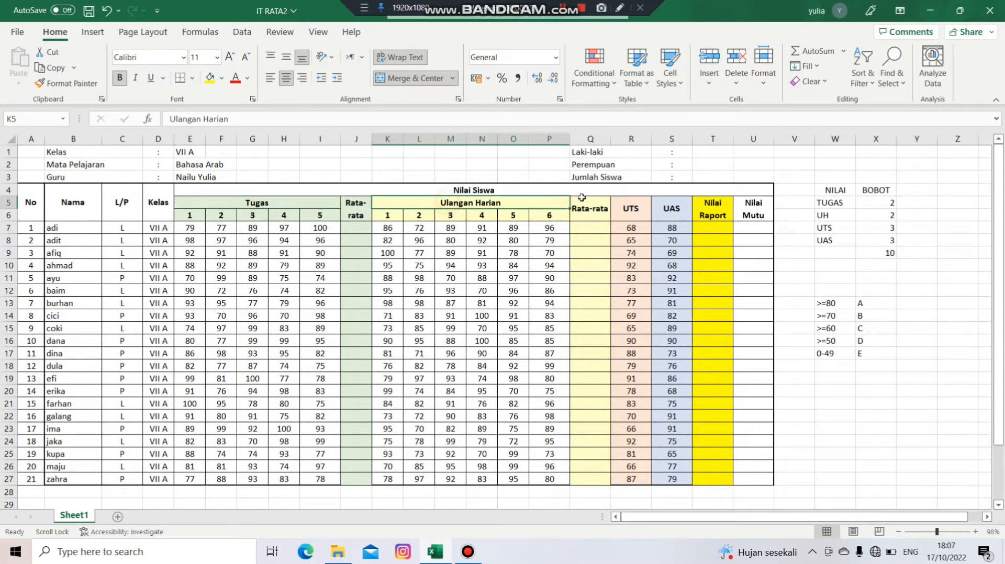
{"action": "left_click", "coordinate": [630, 208]}
{"action": "left_click", "coordinate": [663, 210]}
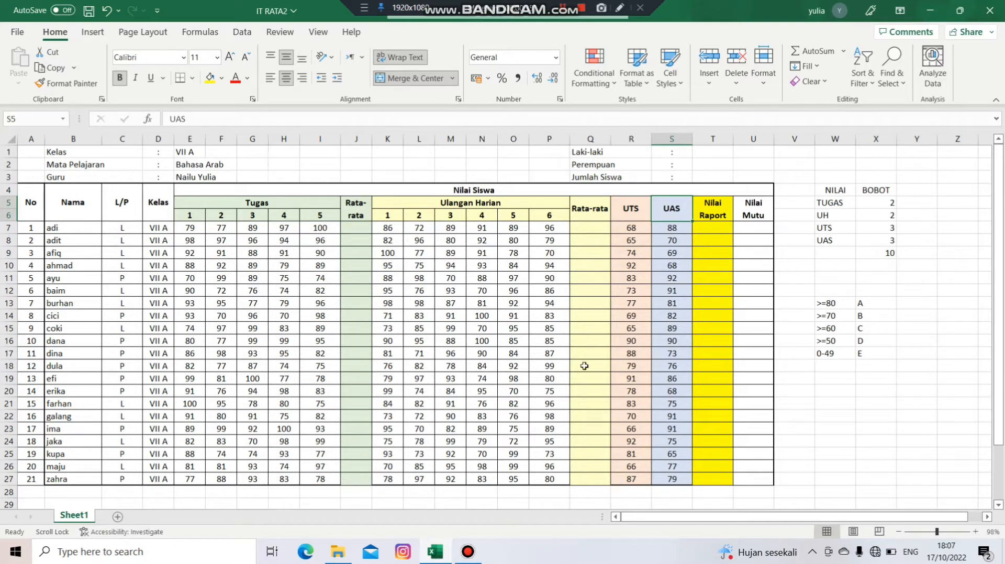
{"action": "left_click", "coordinate": [354, 214]}
{"action": "left_click", "coordinate": [330, 206]}
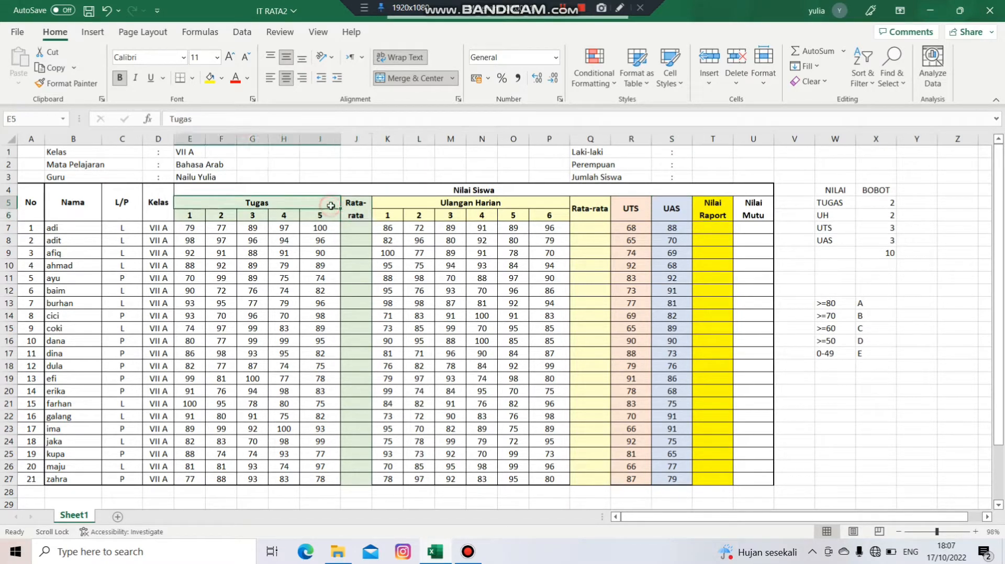
Calculate the first student's Tugas average in J7 with the formula =AVERAGE(E7:I7)
{"action": "left_click", "coordinate": [359, 232]}
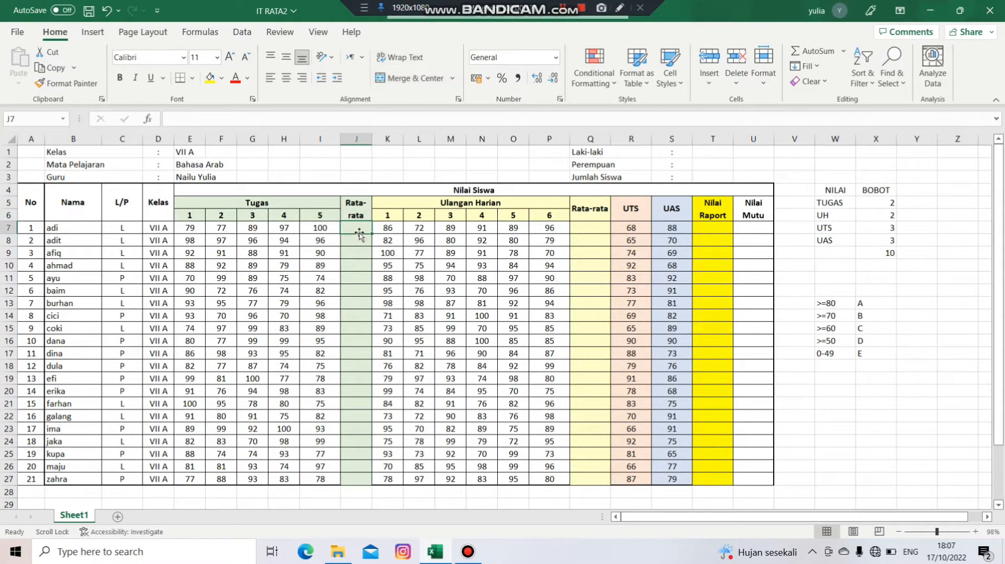
{"action": "type", "text": "="}
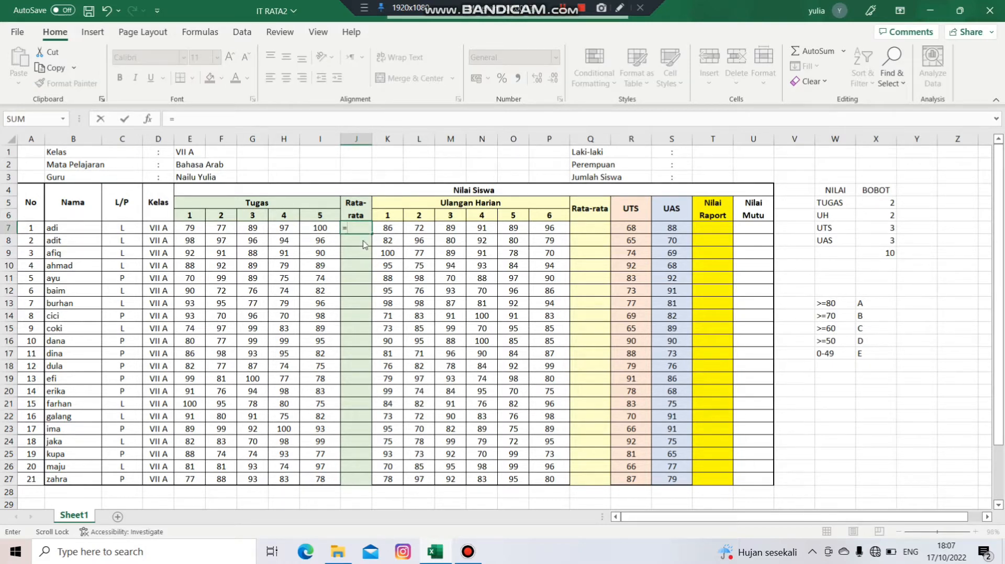
{"action": "type", "text": "AVERA"}
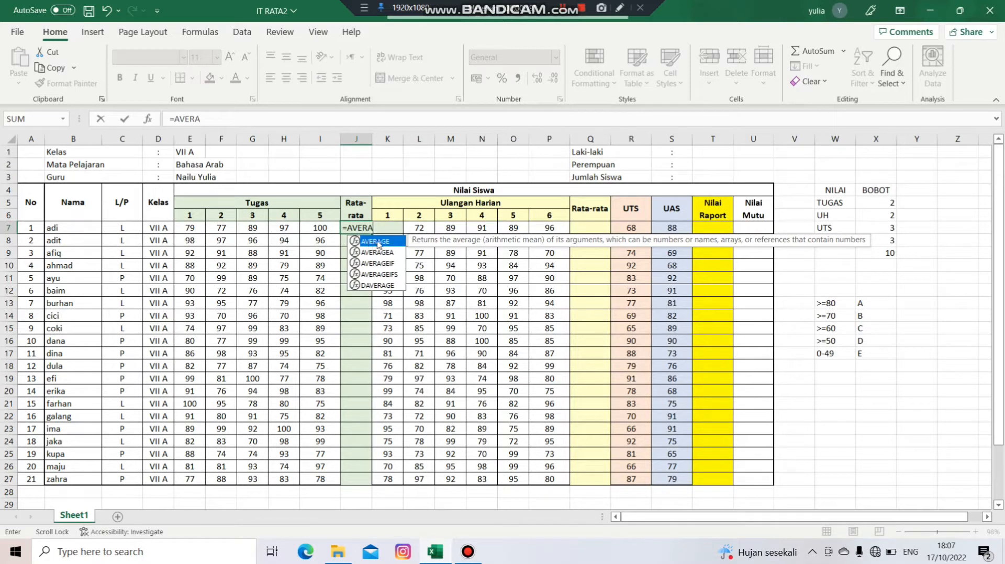
{"action": "double_click", "coordinate": [374, 251]}
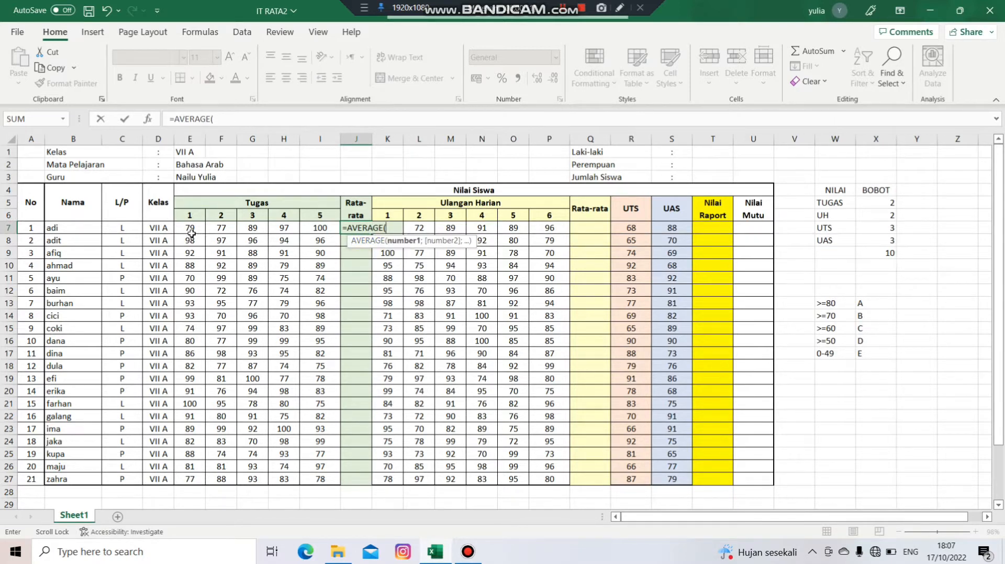
{"action": "left_click_drag", "start_coordinate": [190, 229], "coordinate": [318, 228]}
{"action": "type", "text": ")"}
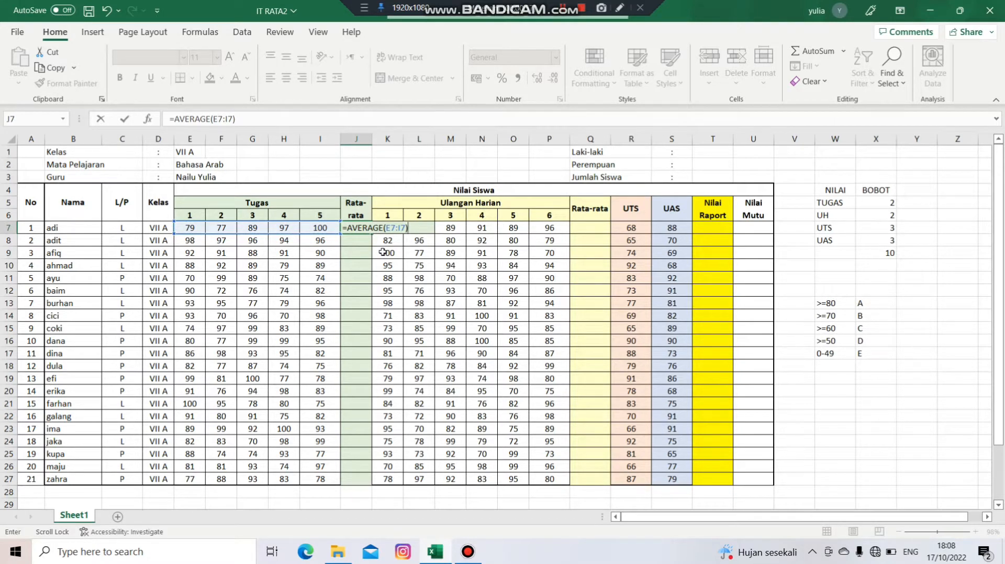
{"action": "key", "text": "Return"}
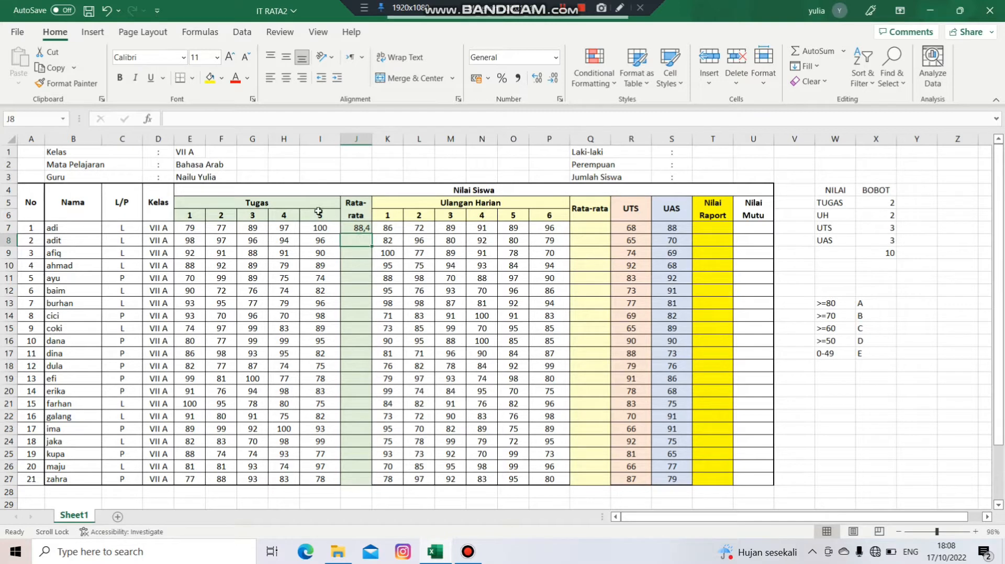
Copy the Tugas average formula from J7 down to J27 and centre the values in that range
{"action": "left_click", "coordinate": [357, 229]}
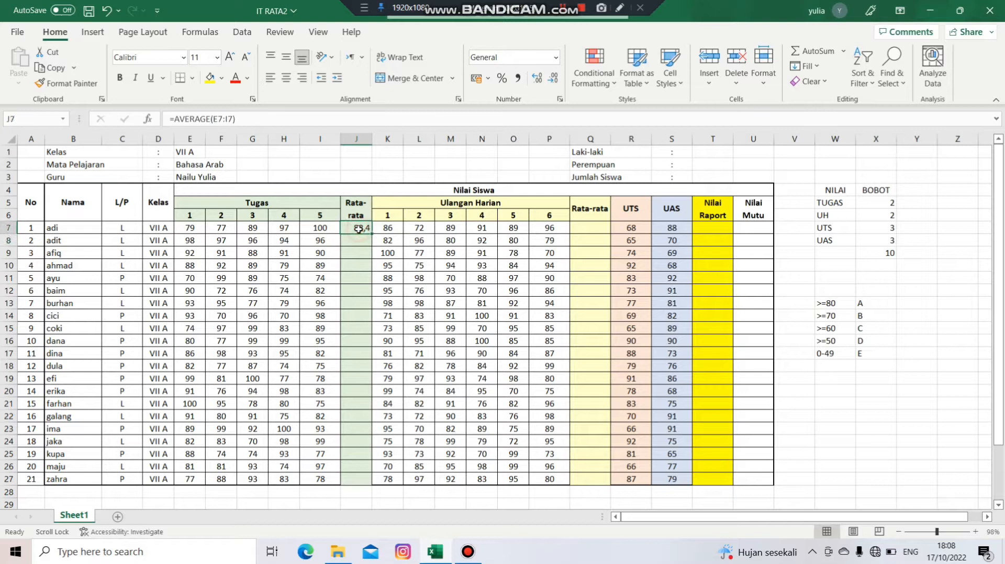
{"action": "left_click_drag", "start_coordinate": [353, 211], "coordinate": [316, 204]}
{"action": "left_click", "coordinate": [315, 203]}
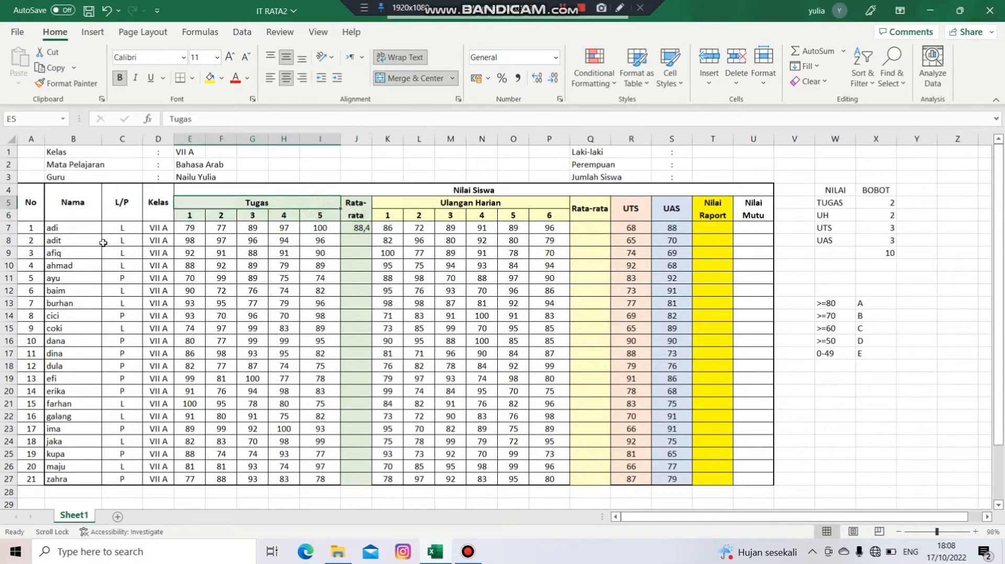
{"action": "left_click", "coordinate": [353, 233]}
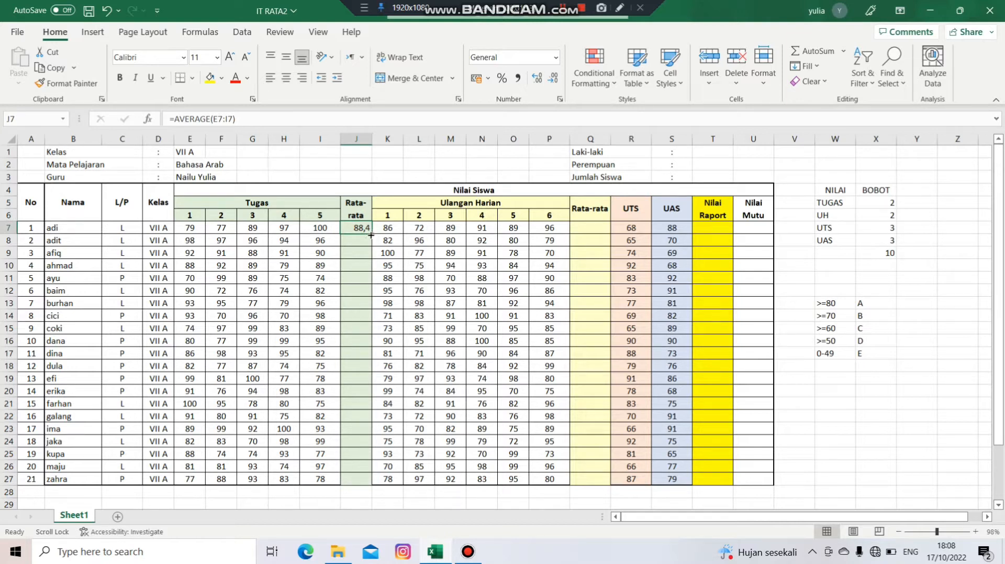
{"action": "left_click_drag", "start_coordinate": [372, 233], "coordinate": [364, 485]}
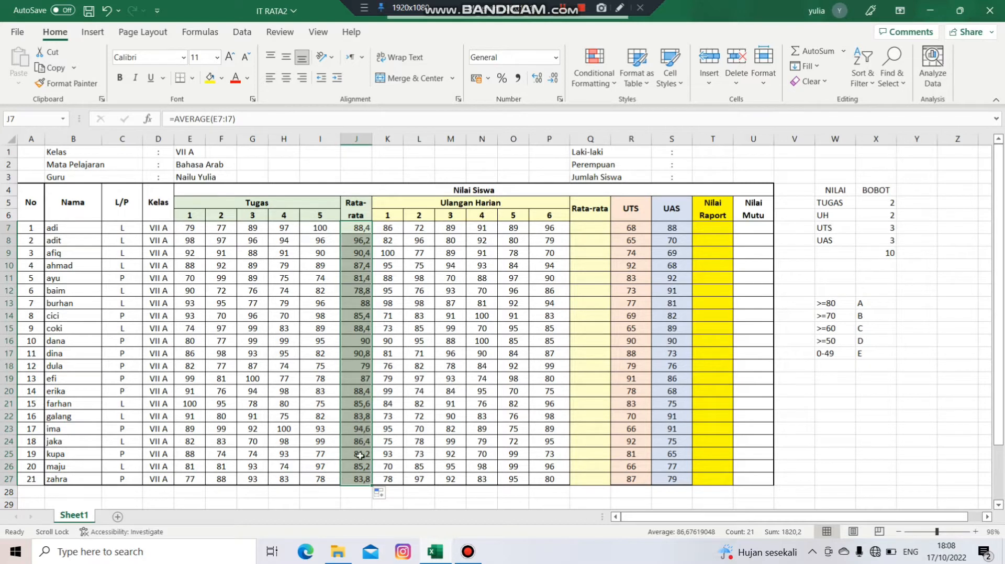
{"action": "left_click", "coordinate": [287, 80]}
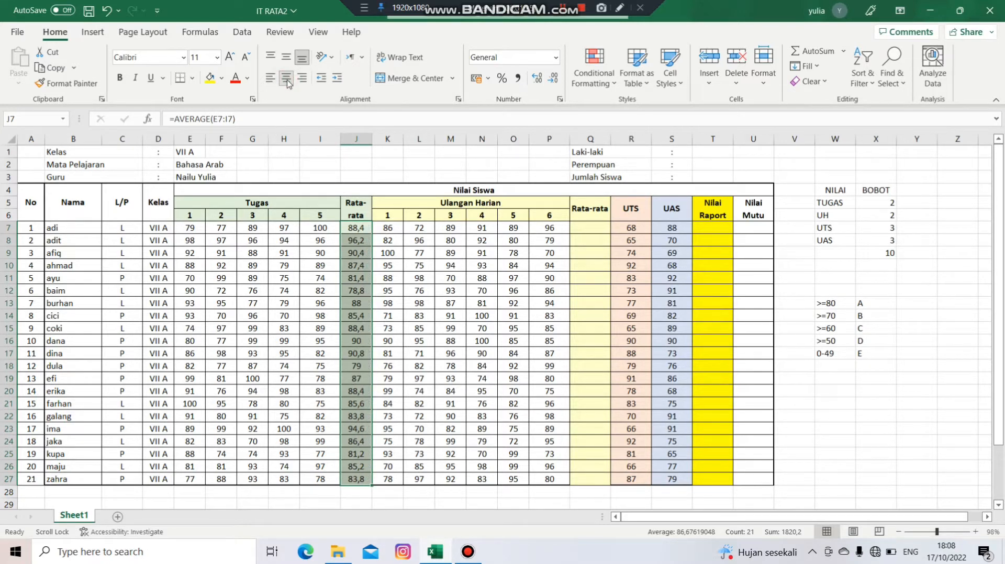
Calculate the first student's Ulangan Harian average in Q7 with the formula =AVERAGE(K7:P7)
{"action": "left_click", "coordinate": [587, 230]}
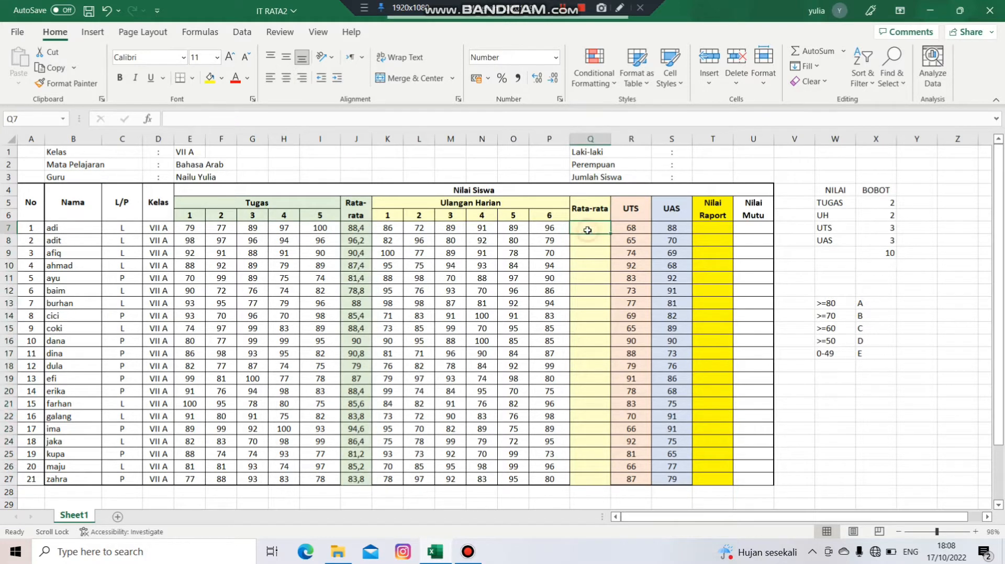
{"action": "type", "text": "="}
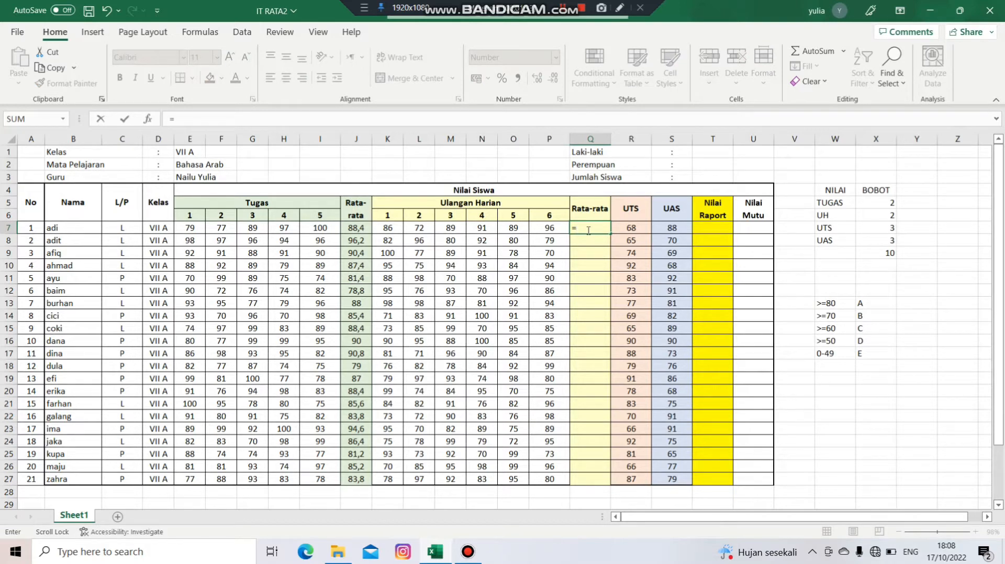
{"action": "type", "text": "AVERAG"}
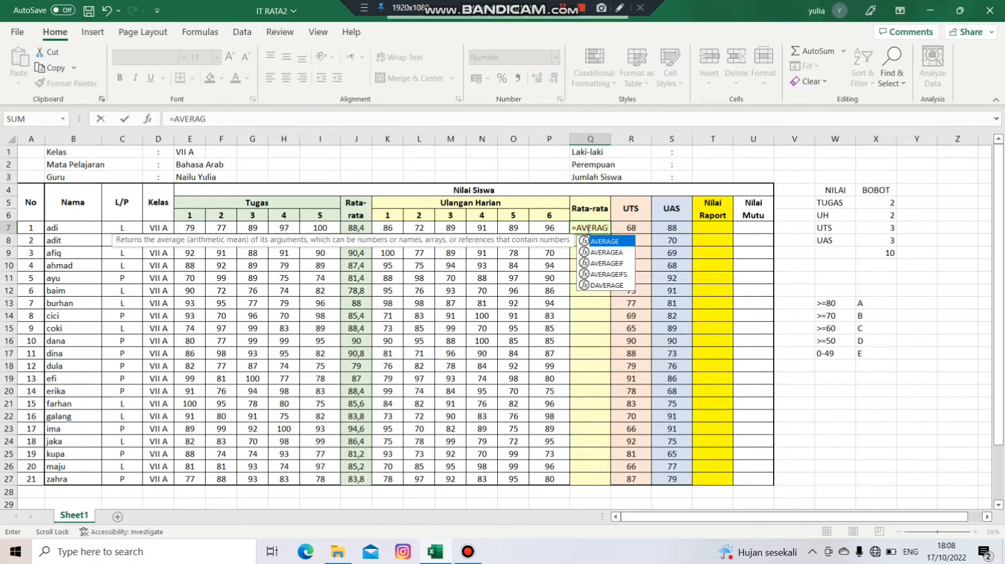
{"action": "double_click", "coordinate": [615, 241]}
{"action": "left_click_drag", "start_coordinate": [387, 228], "coordinate": [540, 228]}
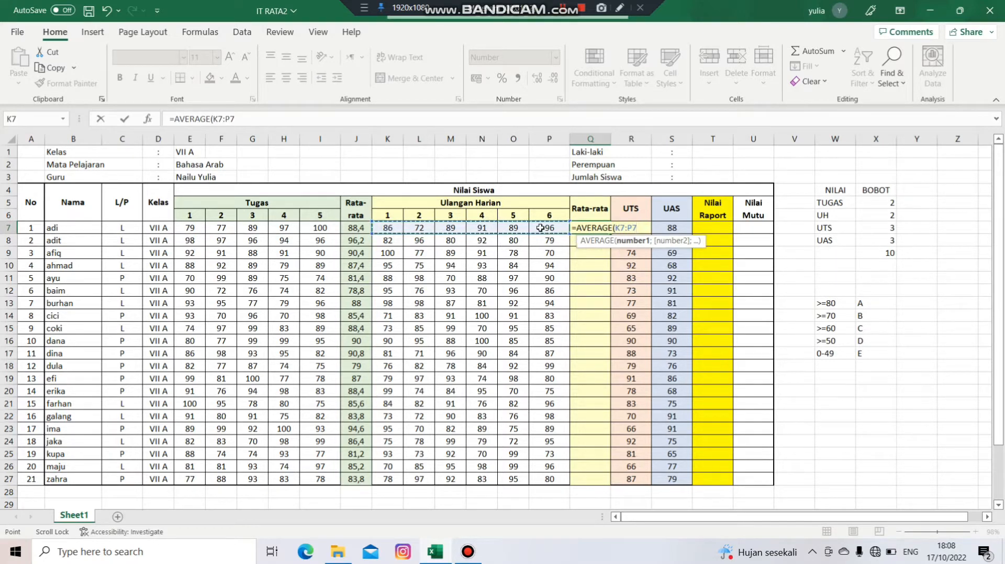
{"action": "type", "text": ")"}
{"action": "key", "text": "Return"}
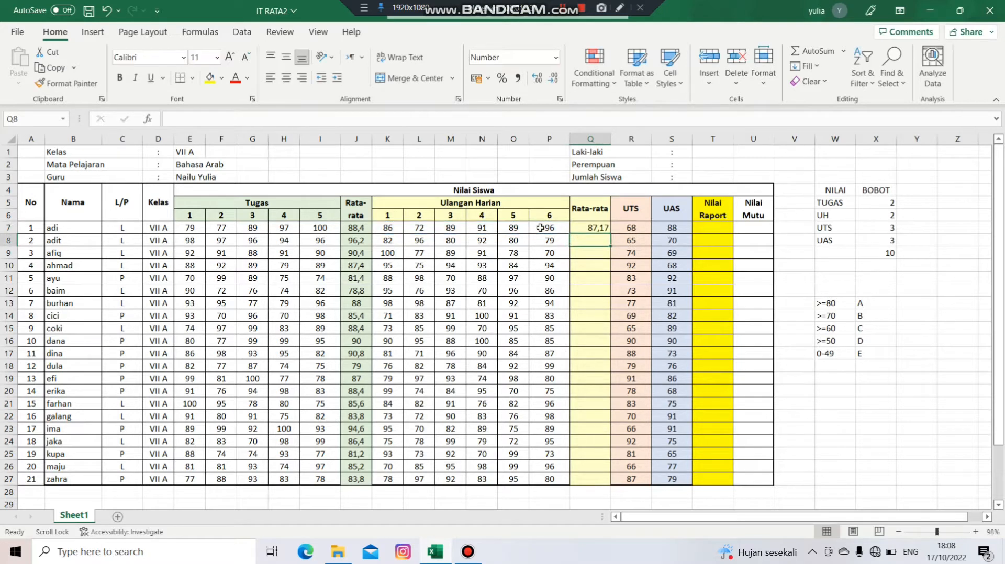
Copy the Ulangan Harian average formula from Q7 down to Q27 and centre the values in that range
{"action": "left_click", "coordinate": [598, 228]}
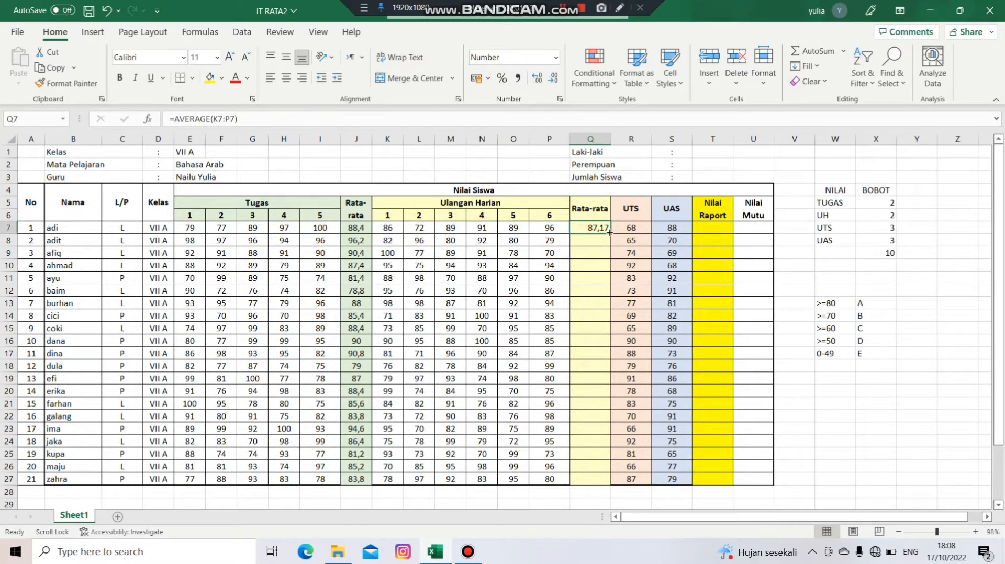
{"action": "left_click_drag", "start_coordinate": [609, 232], "coordinate": [596, 475]}
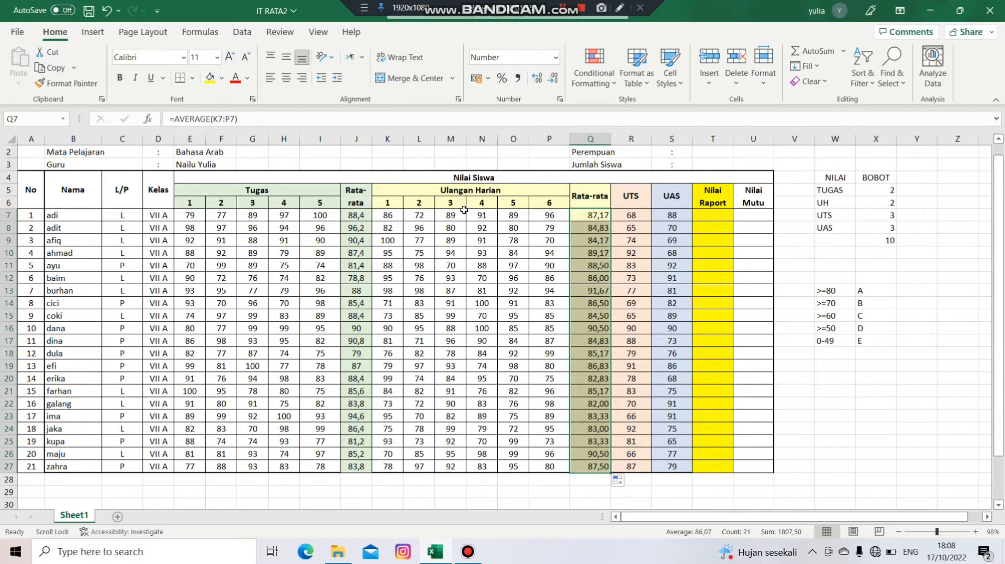
{"action": "left_click", "coordinate": [287, 84]}
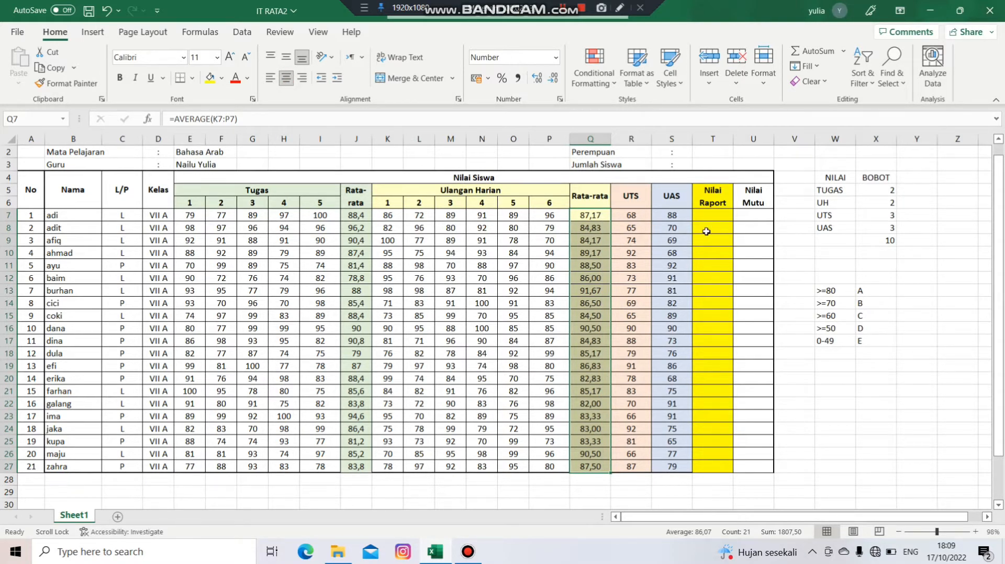
Examine the BOBOT weights for TUGAS, UH, UTS and UAS in the table beside the grade sheet
{"action": "left_click", "coordinate": [718, 218]}
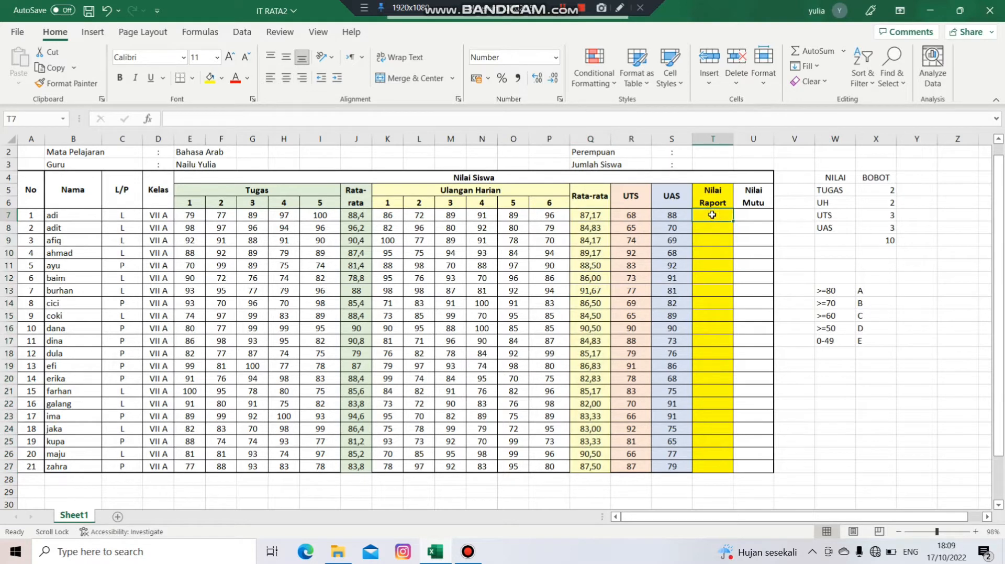
{"action": "scroll", "coordinate": [983, 251], "scroll_direction": "up", "scroll_amount": 1}
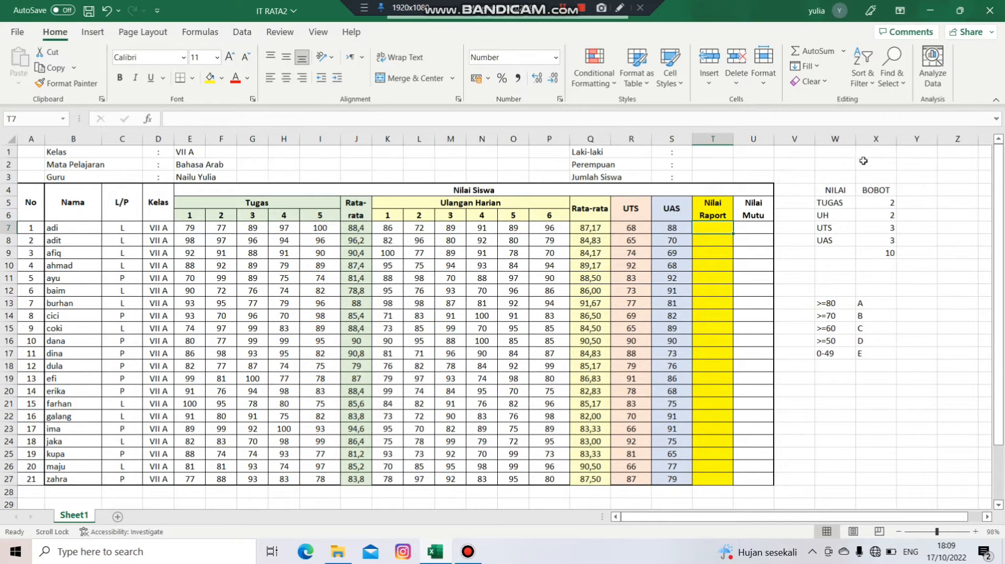
{"action": "left_click", "coordinate": [830, 205]}
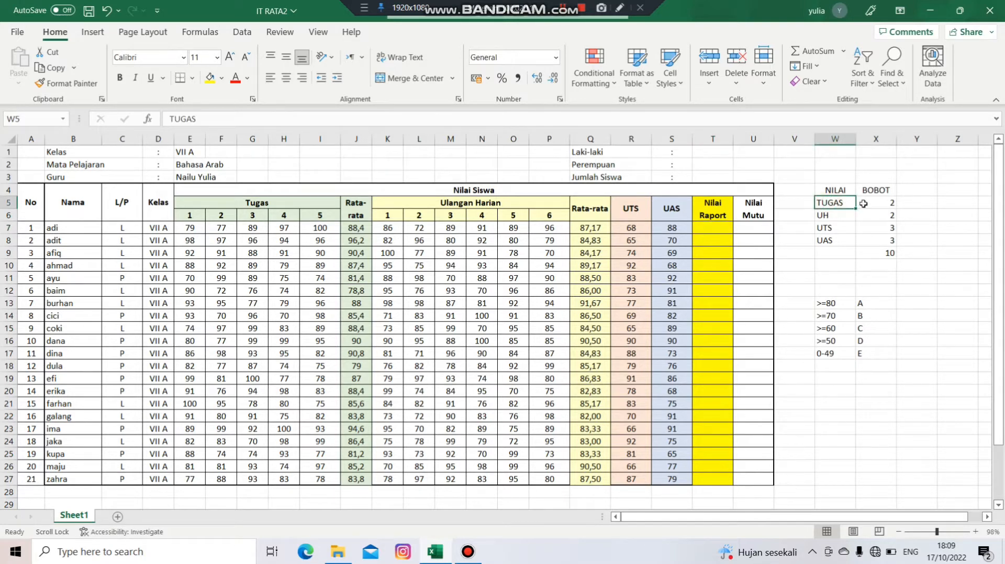
{"action": "key", "text": "Right"}
{"action": "left_click_drag", "start_coordinate": [847, 209], "coordinate": [839, 214]}
{"action": "left_click", "coordinate": [839, 214]}
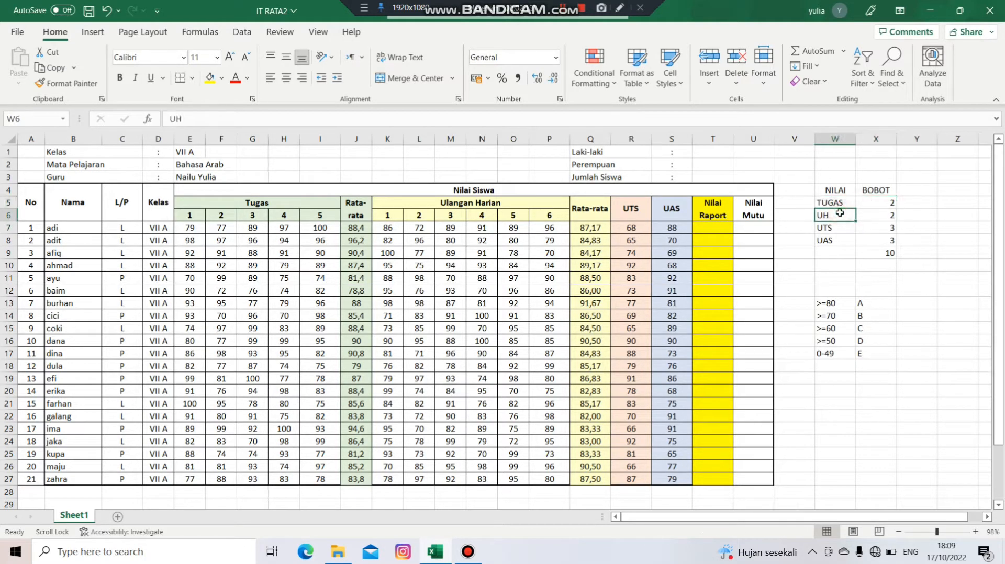
{"action": "left_click", "coordinate": [870, 213]}
{"action": "left_click", "coordinate": [831, 229]}
{"action": "left_click", "coordinate": [865, 228]}
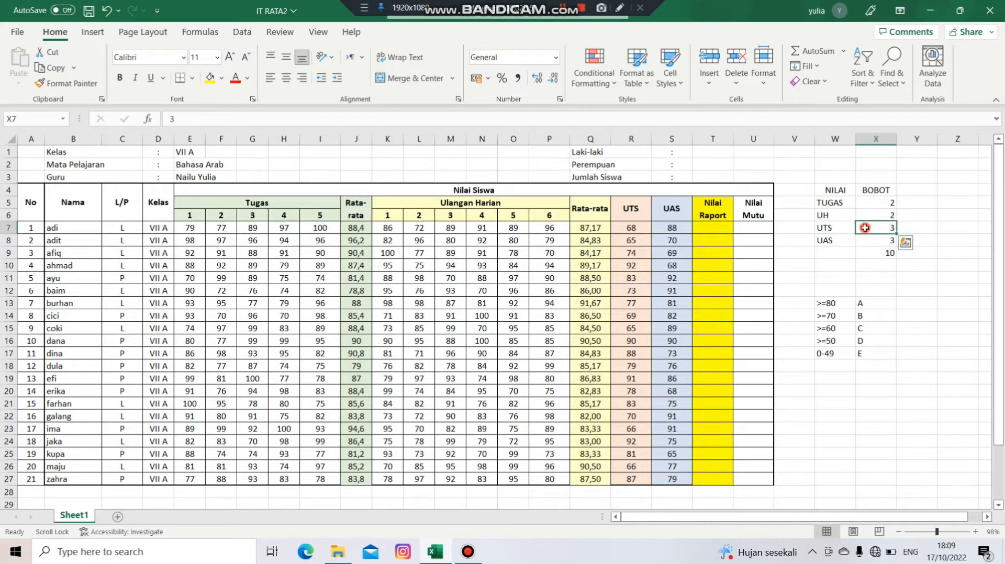
{"action": "left_click", "coordinate": [827, 241]}
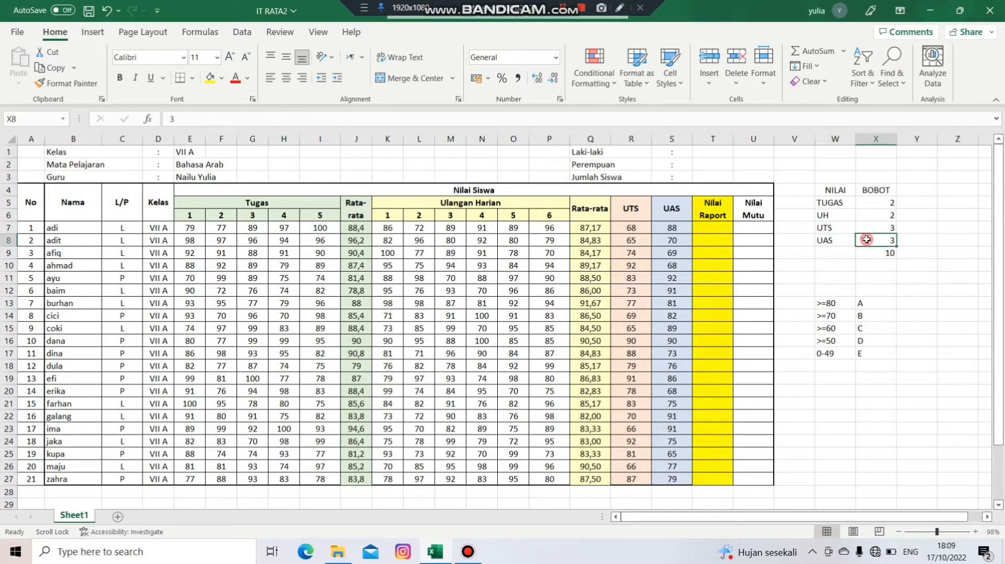
{"action": "left_click", "coordinate": [861, 241]}
Calculate the first student's weighted Nilai Raport in T7 with the formula =((J7*2)+(Q7*2)+(R7*3)+(S7*3))/10
{"action": "left_click", "coordinate": [714, 228]}
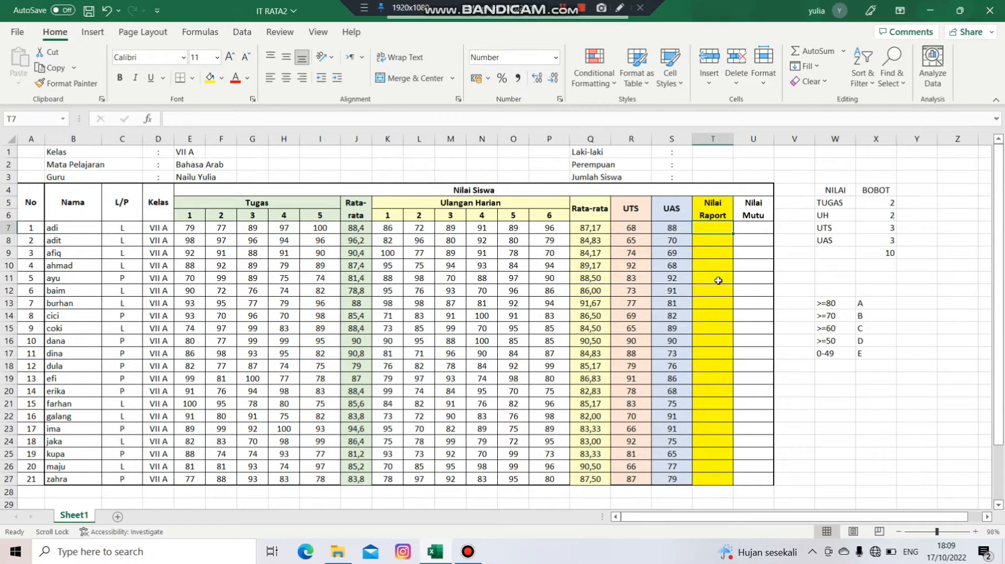
{"action": "type", "text": "="}
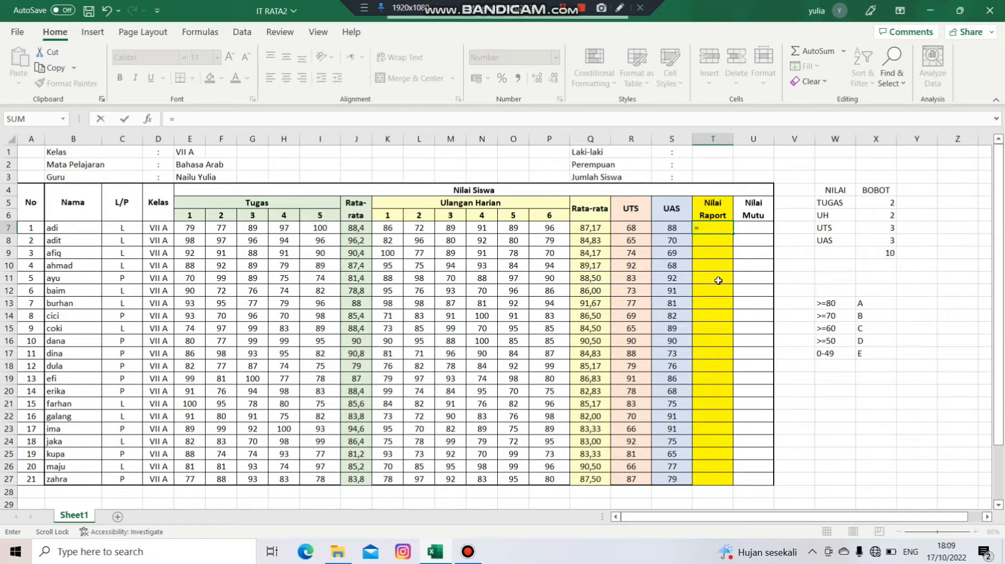
{"action": "type", "text": "(("}
{"action": "left_click", "coordinate": [360, 229]}
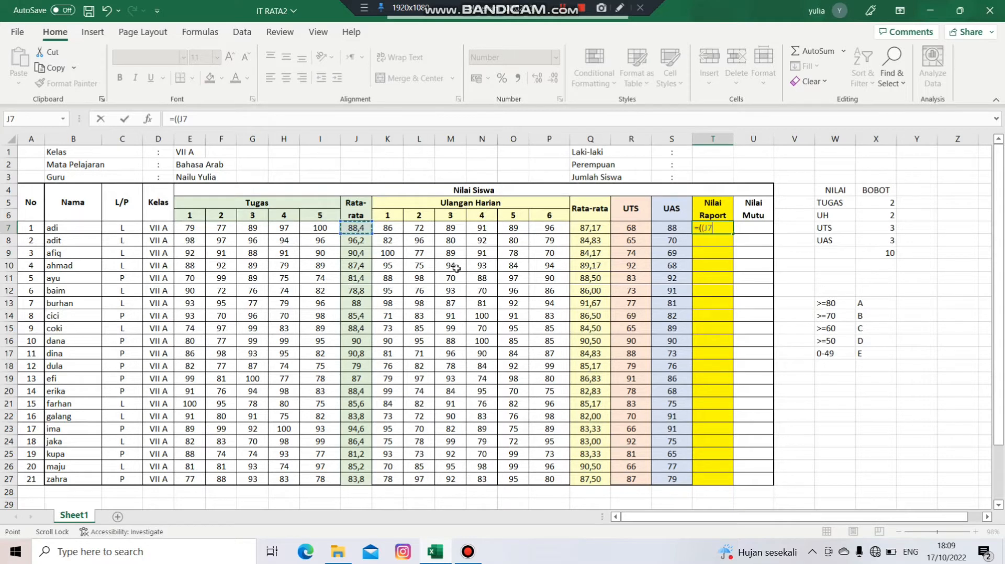
{"action": "type", "text": "*2)+("}
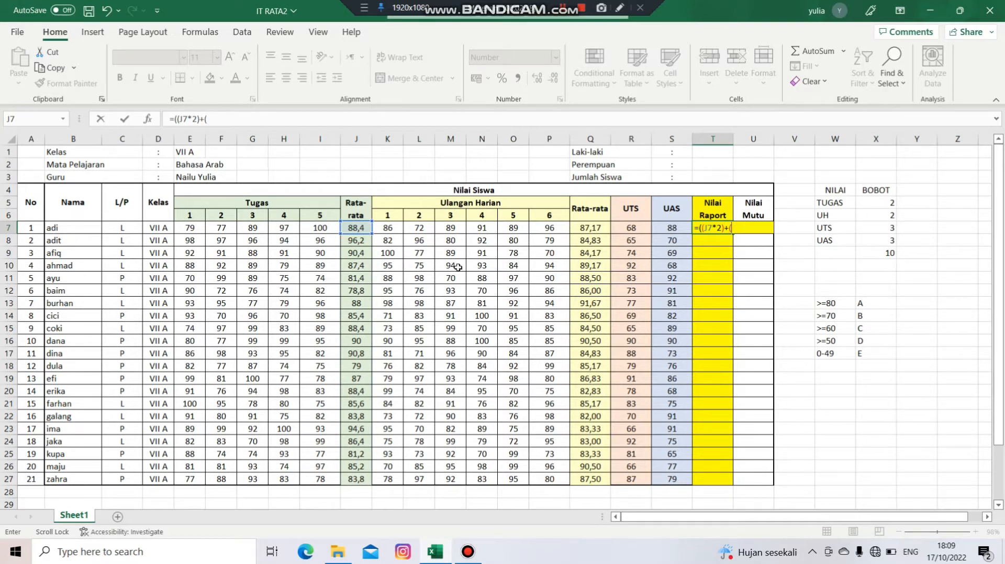
{"action": "left_click", "coordinate": [584, 232]}
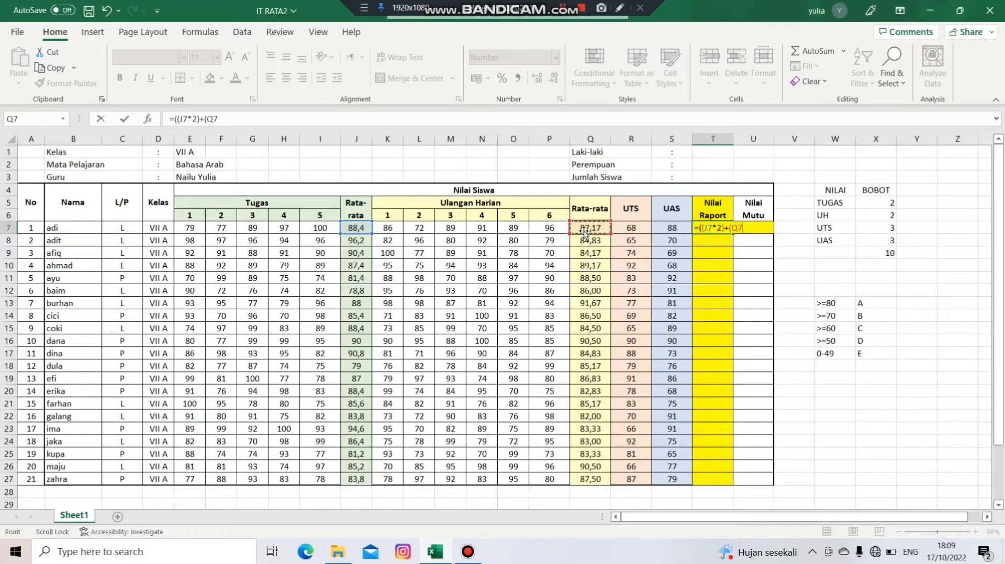
{"action": "type", "text": "*2)+("}
{"action": "left_click", "coordinate": [629, 225]}
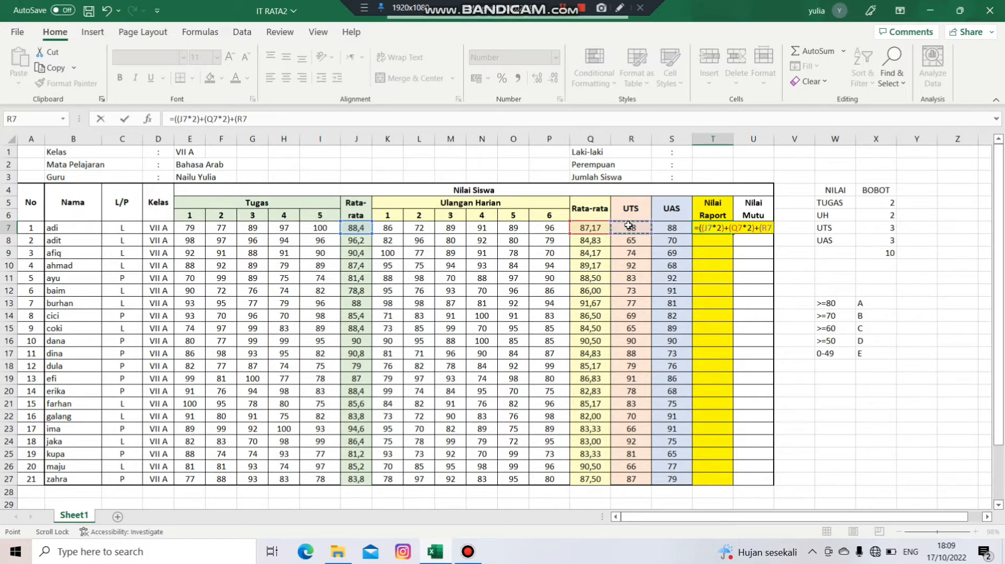
{"action": "type", "text": "*"}
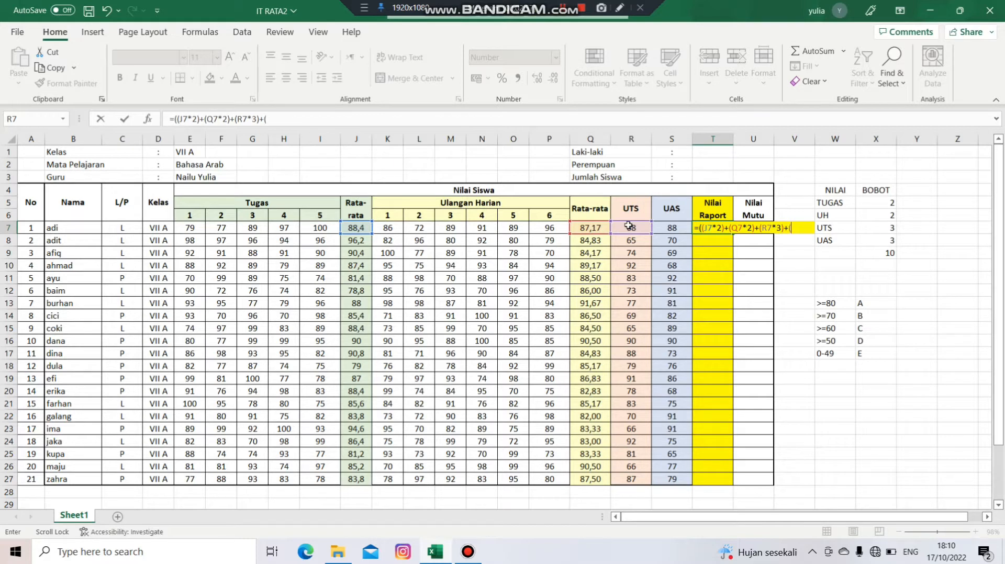
{"action": "left_click", "coordinate": [659, 227]}
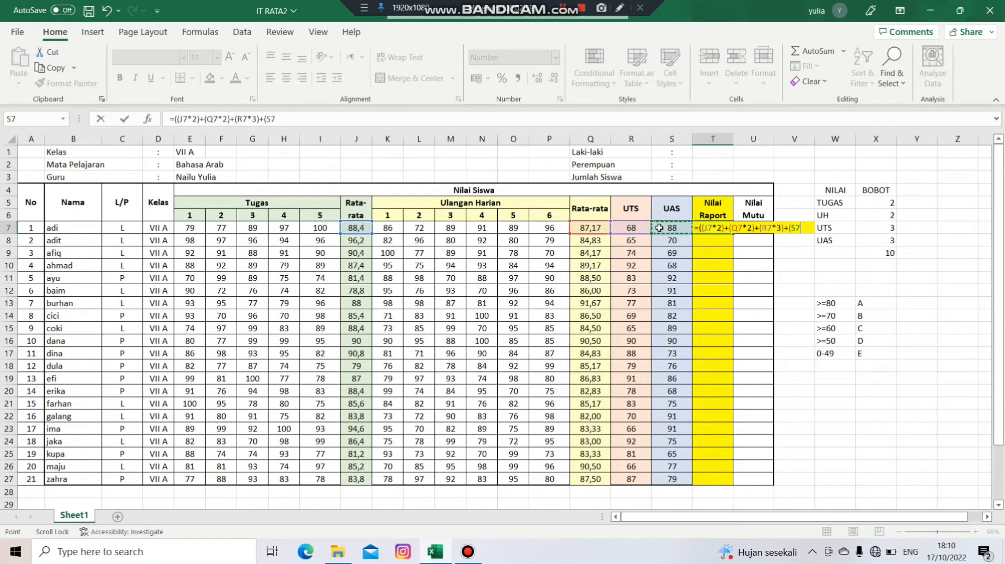
{"action": "type", "text": "*3))"}
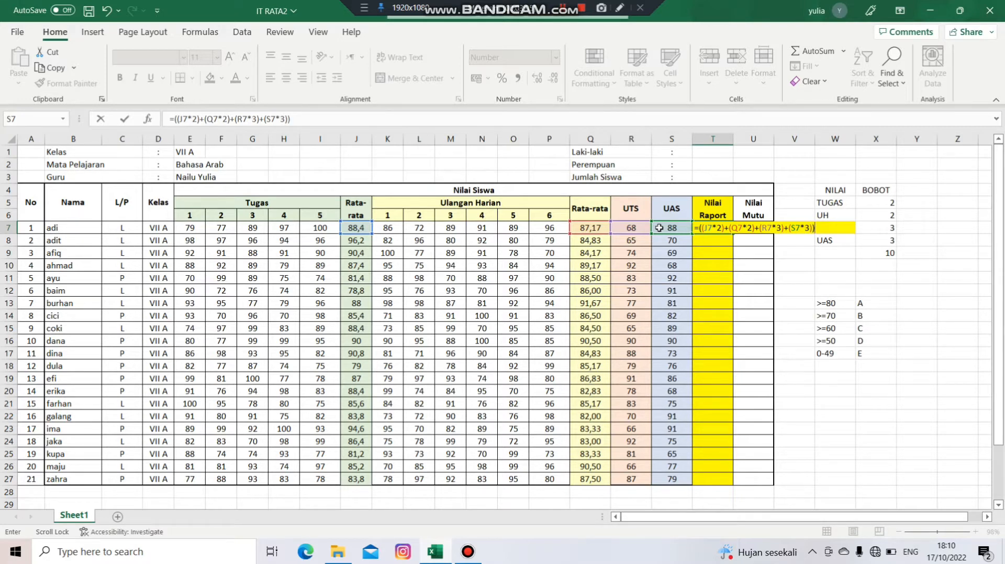
{"action": "type", "text": "/10"}
{"action": "key", "text": "Return"}
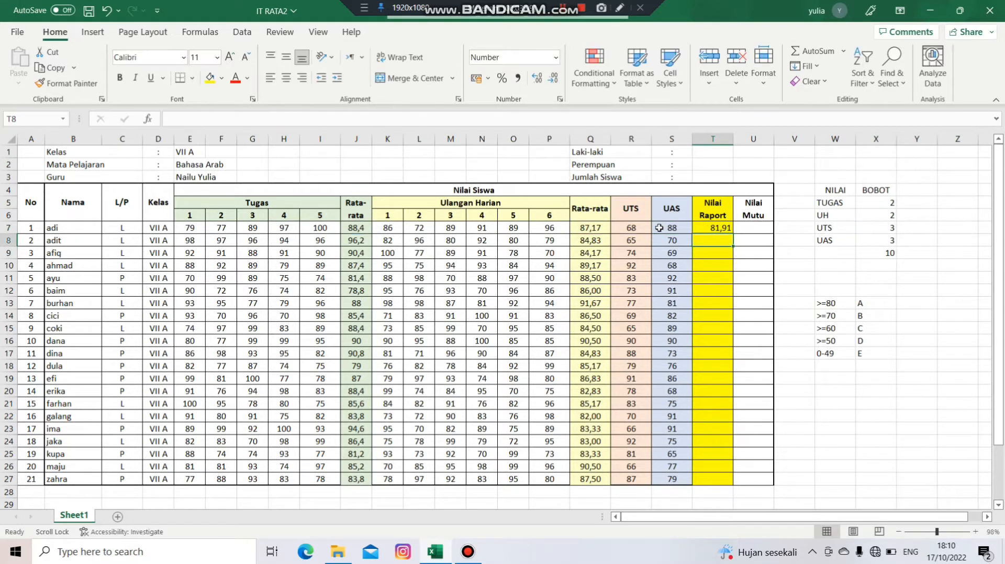
Copy the Nilai Raport formula from T7 down to T27 and centre the values in that range
{"action": "left_click", "coordinate": [702, 228]}
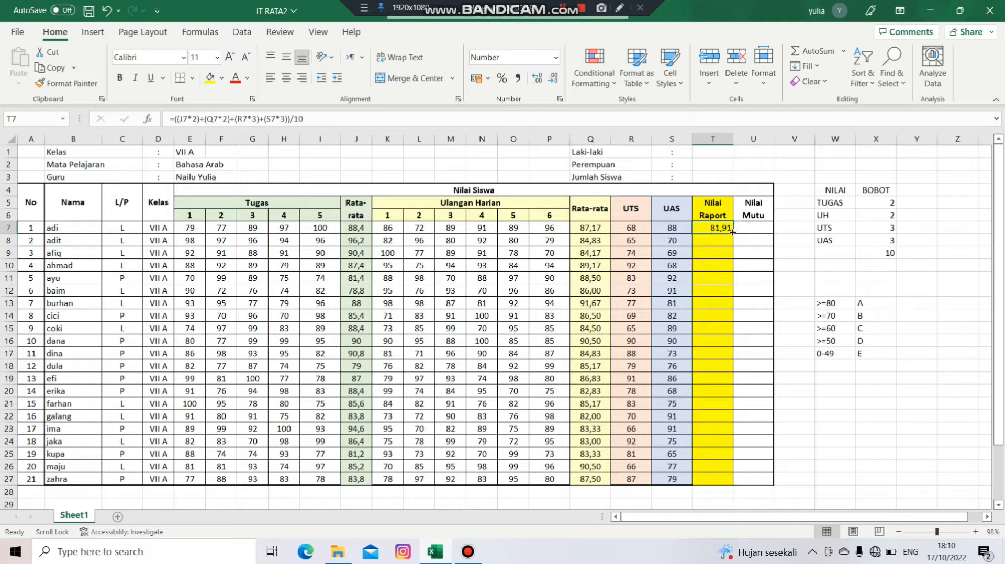
{"action": "left_click_drag", "start_coordinate": [732, 233], "coordinate": [715, 478]}
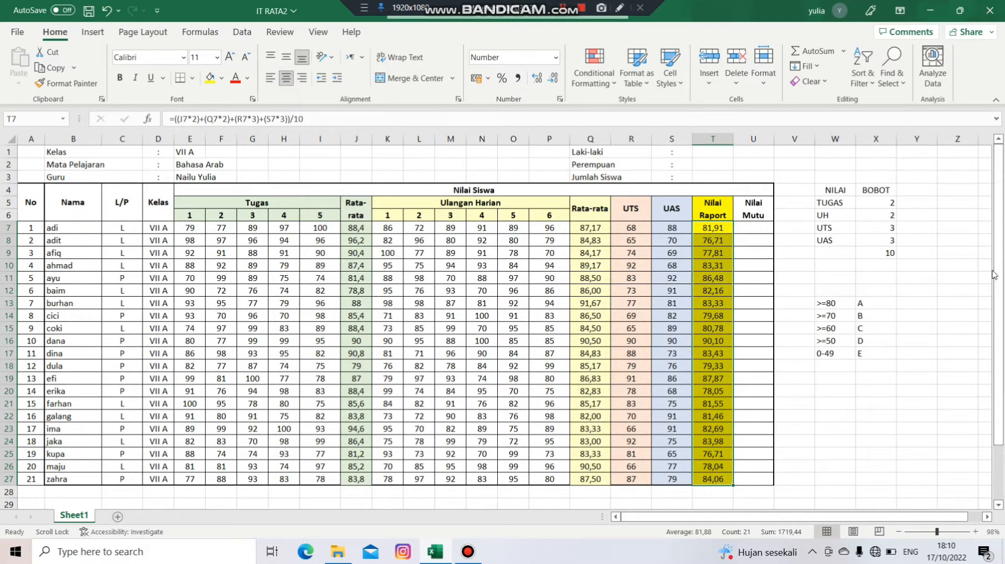
Count the male students in the Laki-laki cell T1 with the formula =COUNTIF(C7:C27;"L")
{"action": "left_click", "coordinate": [631, 155]}
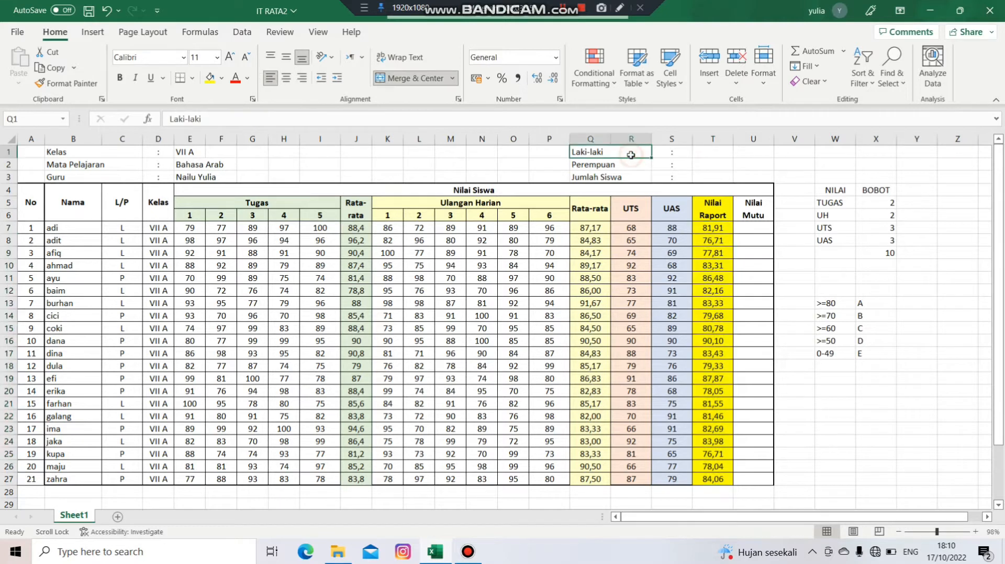
{"action": "left_click", "coordinate": [709, 154]}
{"action": "left_click", "coordinate": [715, 167]}
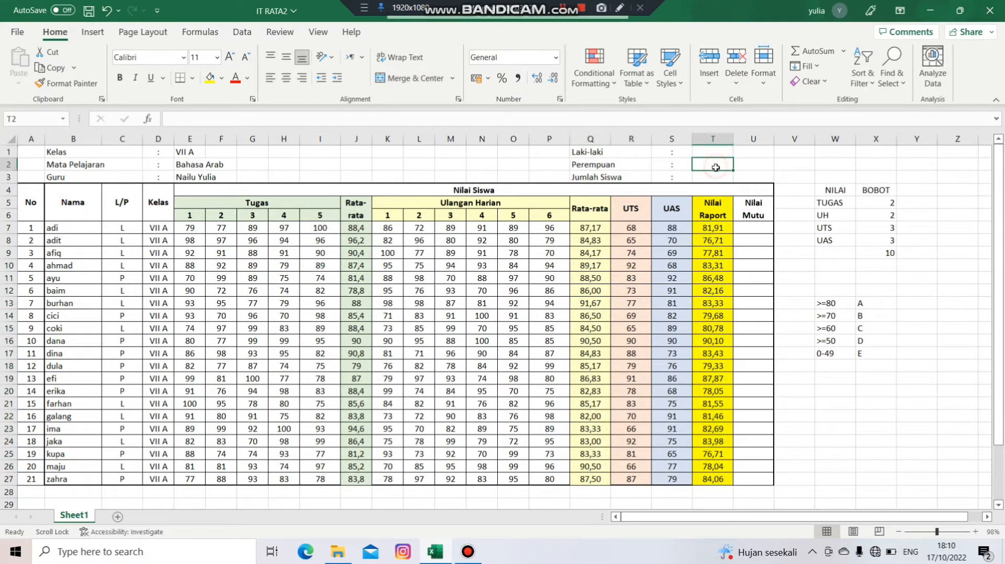
{"action": "left_click", "coordinate": [715, 178]}
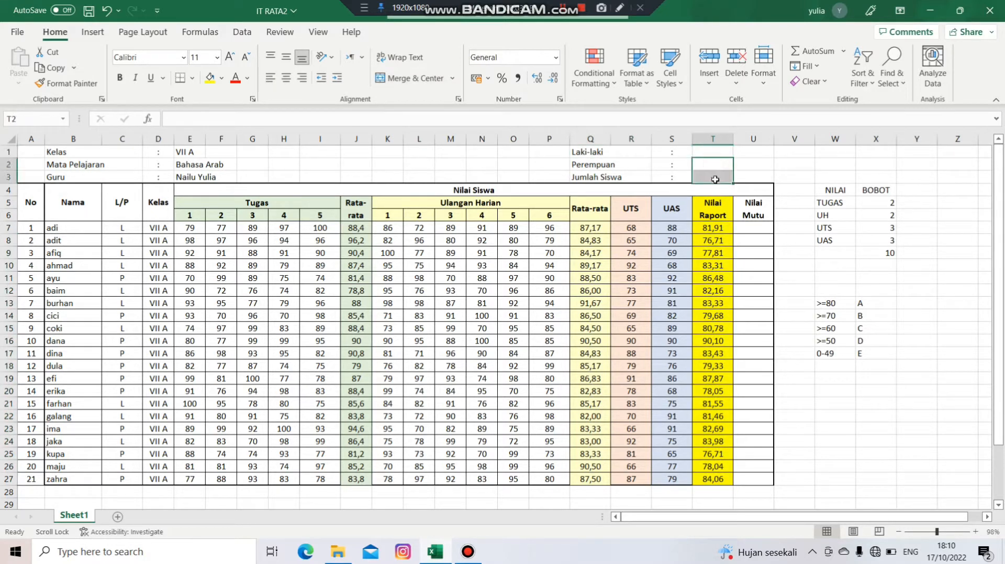
{"action": "left_click", "coordinate": [709, 153]}
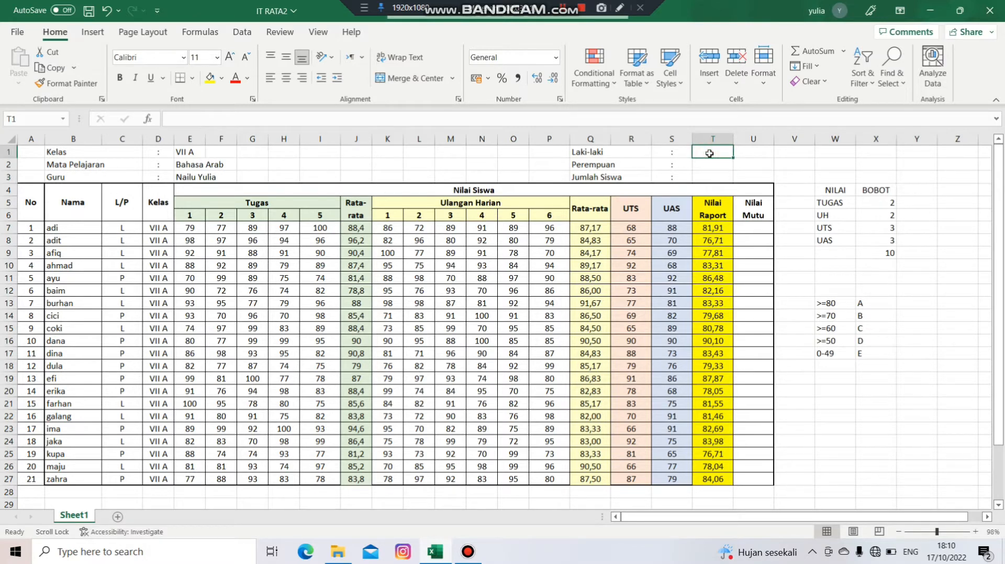
{"action": "type", "text": "="}
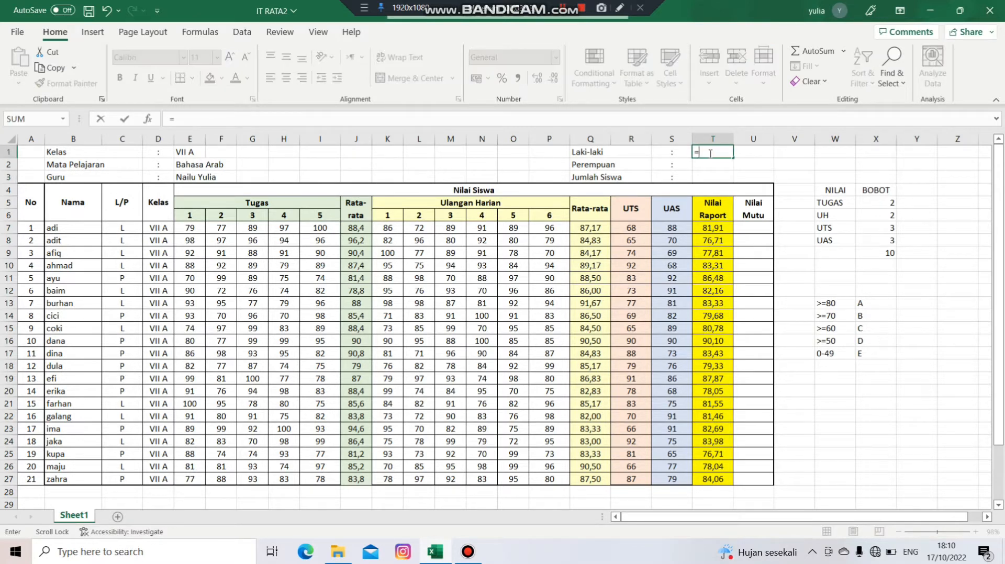
{"action": "type", "text": "CO"}
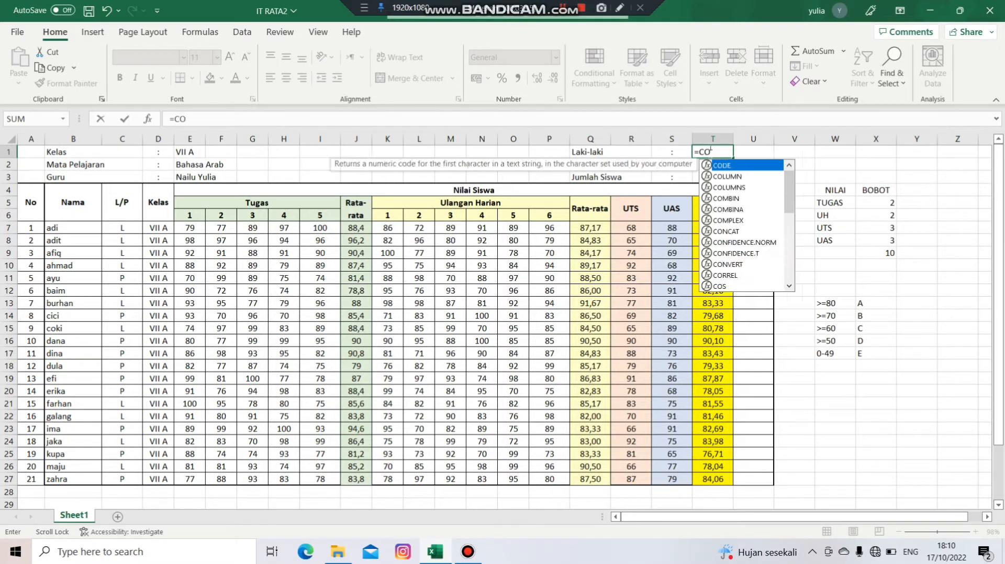
{"action": "type", "text": "UNTIF"}
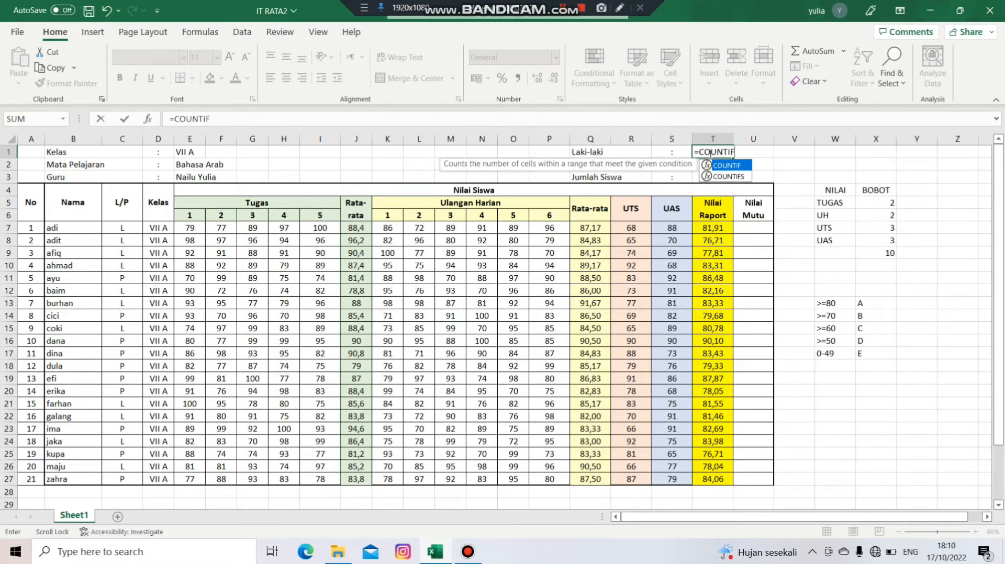
{"action": "double_click", "coordinate": [740, 169]}
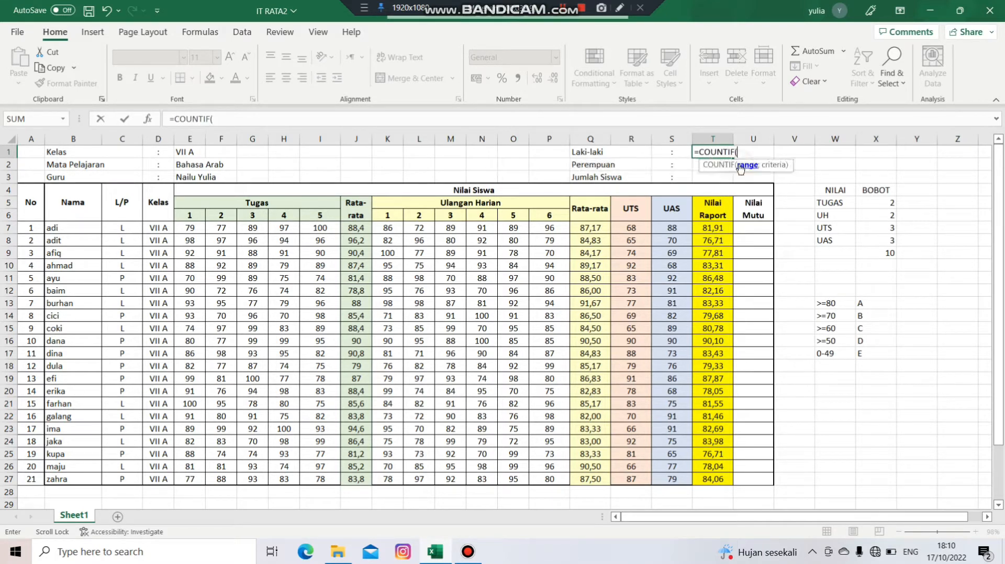
{"action": "left_click_drag", "start_coordinate": [119, 229], "coordinate": [133, 475]}
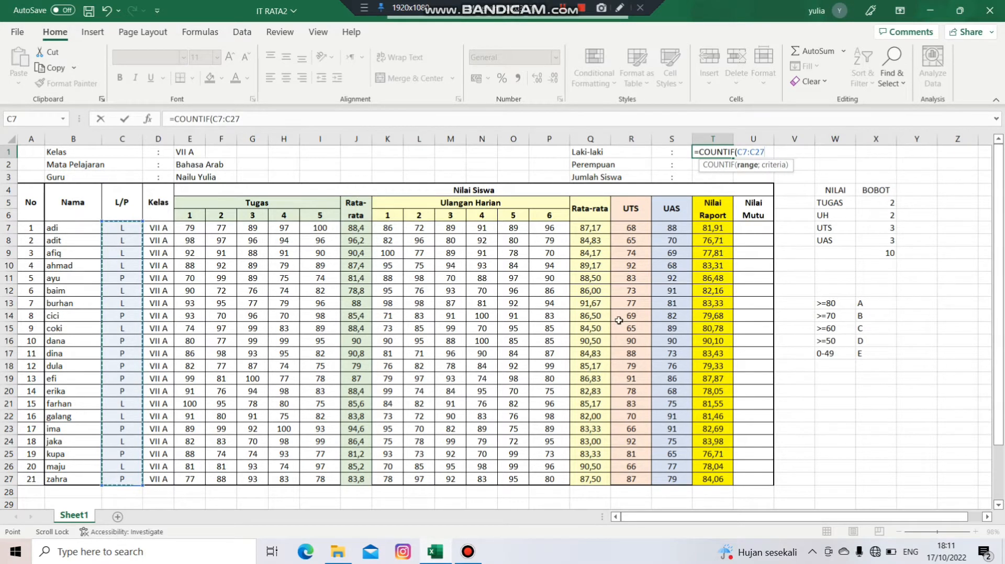
{"action": "type", "text": ";\"L"}
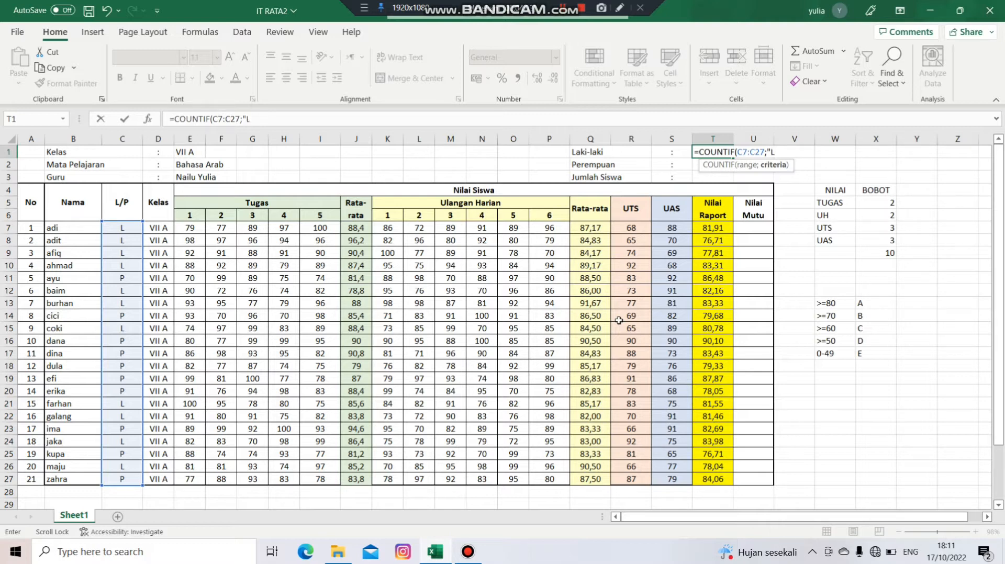
{"action": "type", "text": "\")"}
{"action": "key", "text": "Return"}
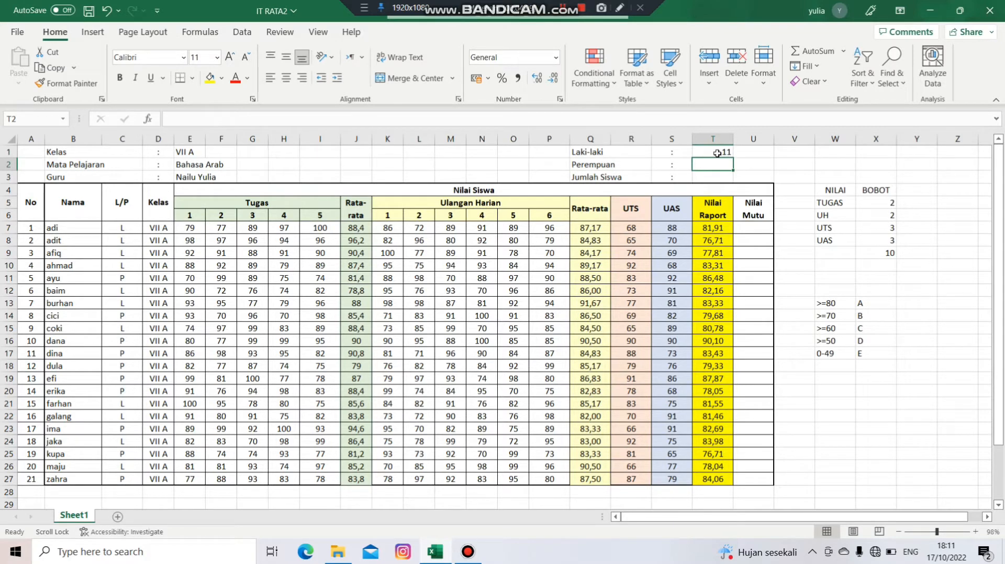
Count the female students in the Perempuan cell T2 with the formula =COUNTIF(C7:C27;"P")
{"action": "left_click", "coordinate": [719, 153]}
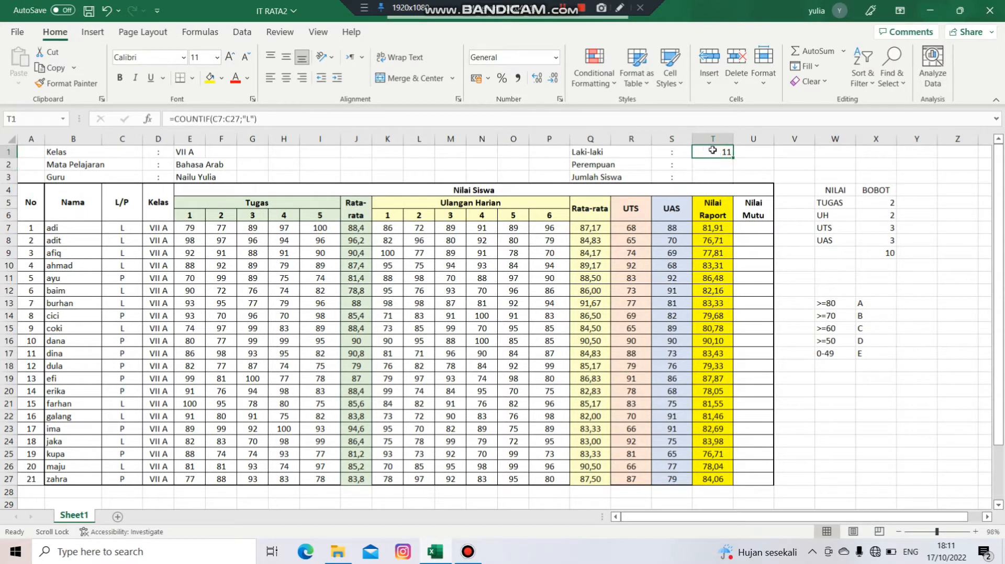
{"action": "left_click", "coordinate": [711, 162]}
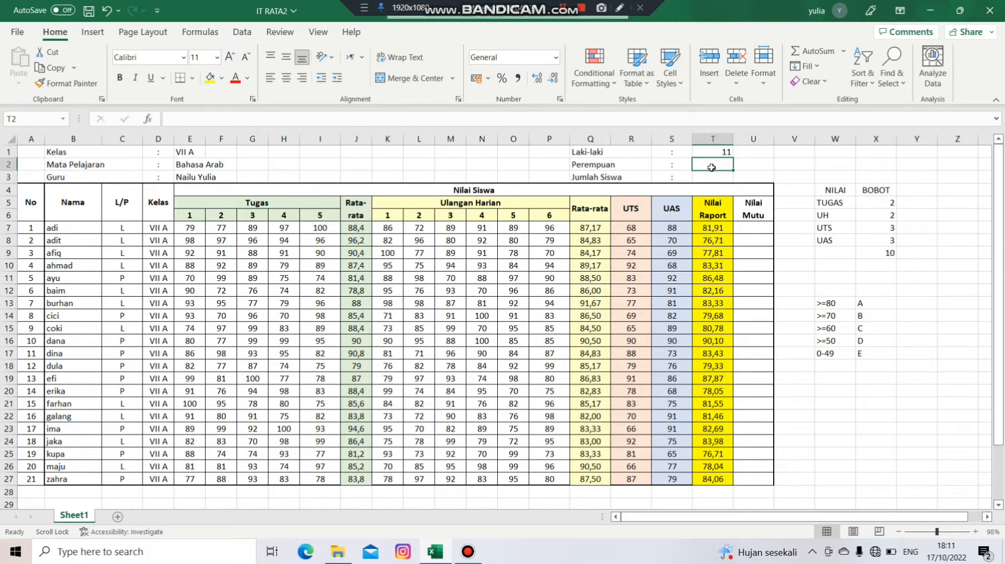
{"action": "type", "text": "="}
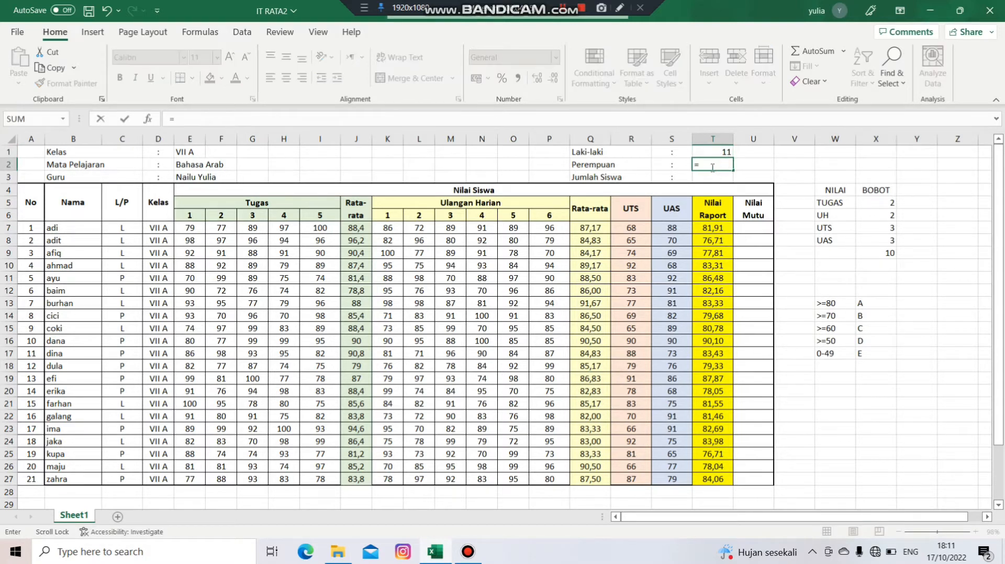
{"action": "type", "text": "COUNTI"}
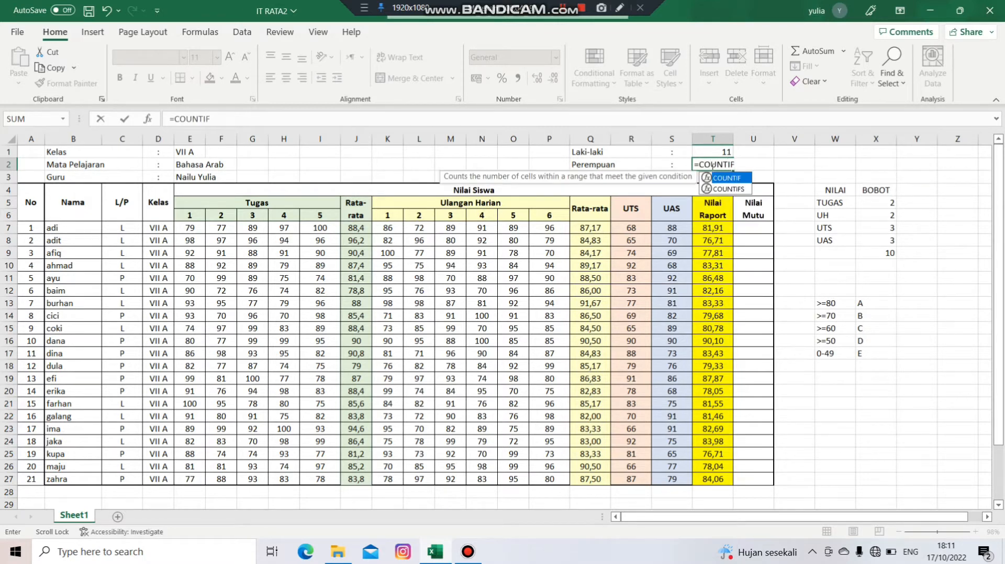
{"action": "type", "text": "F"}
{"action": "double_click", "coordinate": [732, 179]}
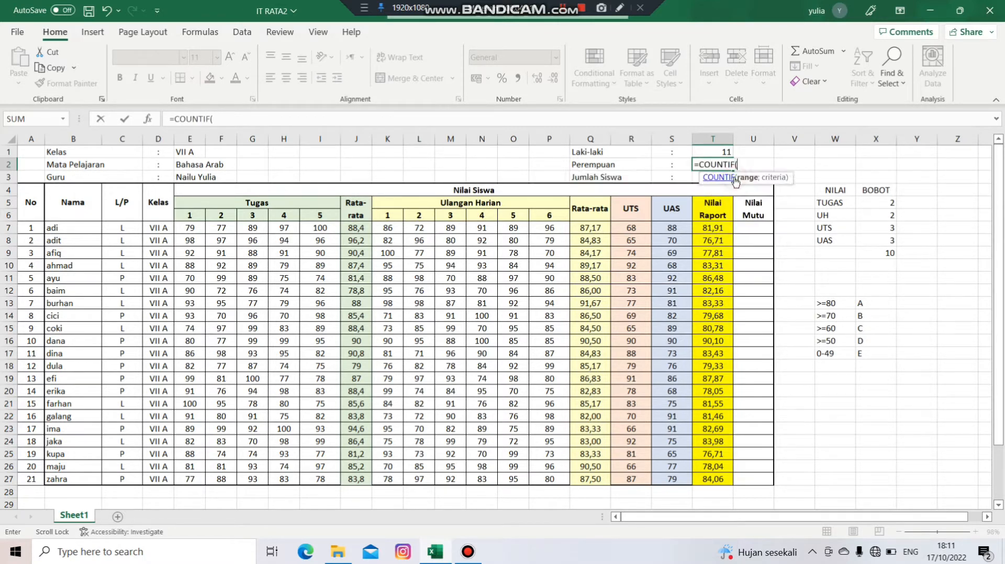
{"action": "left_click_drag", "start_coordinate": [115, 229], "coordinate": [126, 476]}
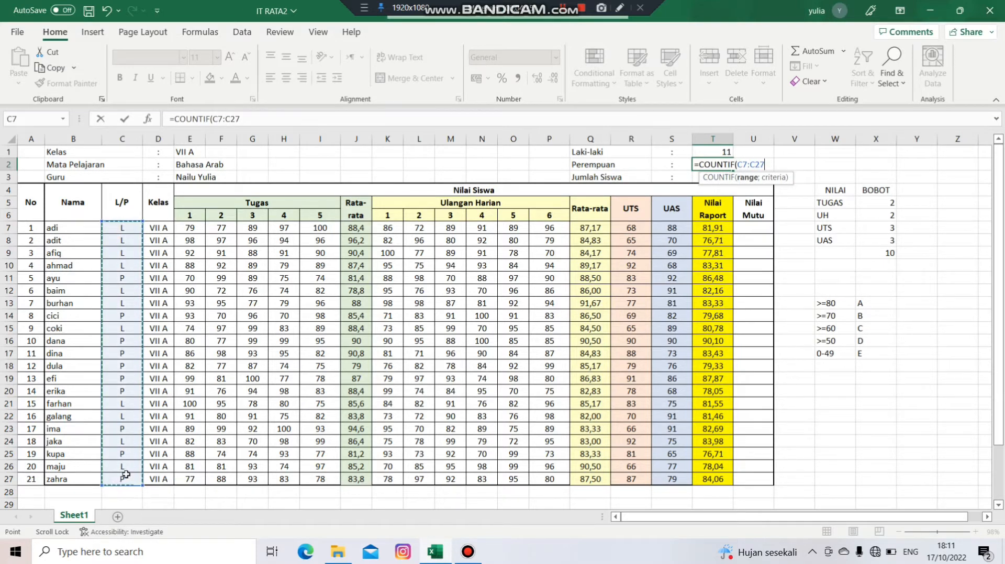
{"action": "type", "text": ";"}
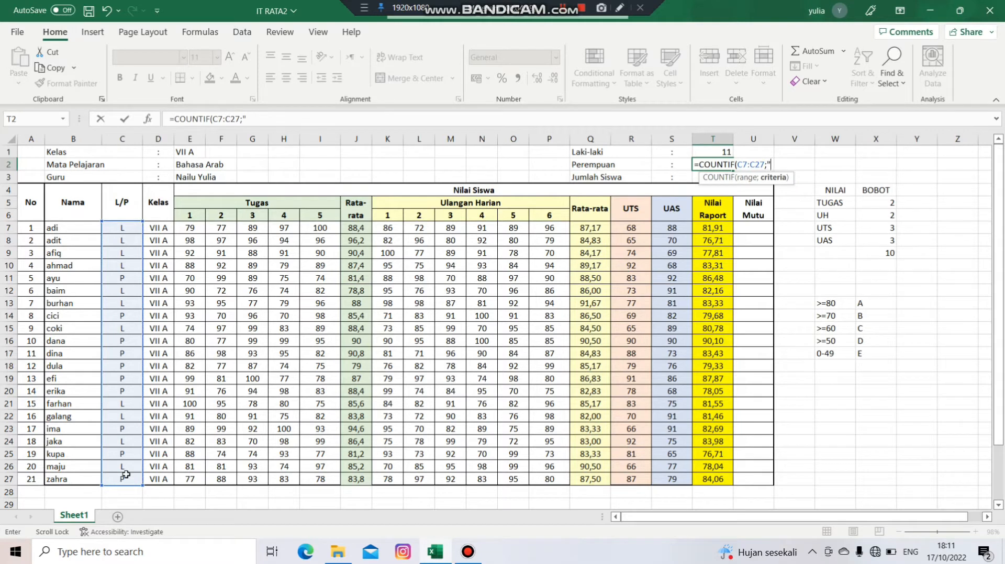
{"action": "type", "text": "\"P\")"}
{"action": "key", "text": "Return"}
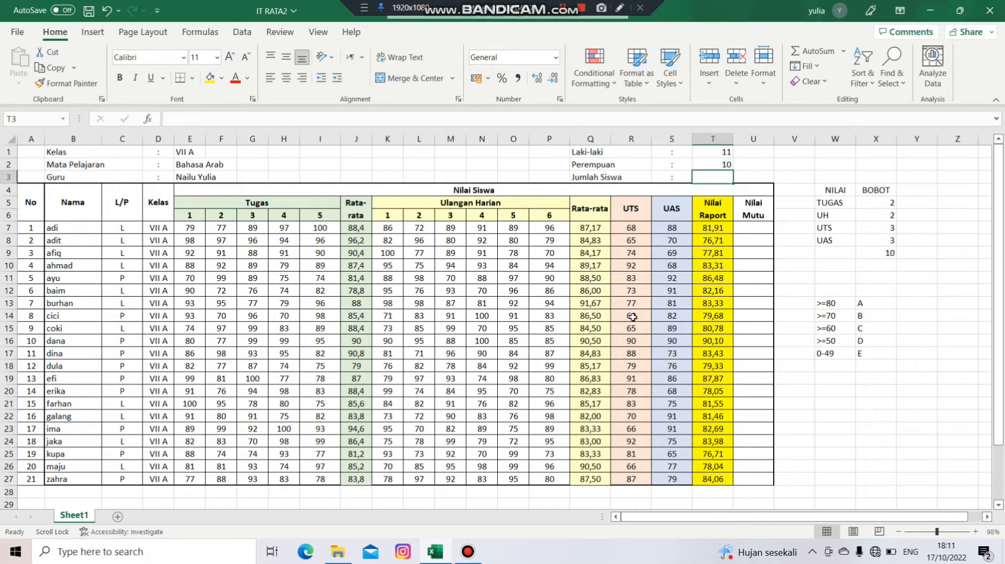
Total the male and female counts in the Jumlah Siswa cell T3 with the formula =SUM(T1:T2)
{"action": "type", "text": "="}
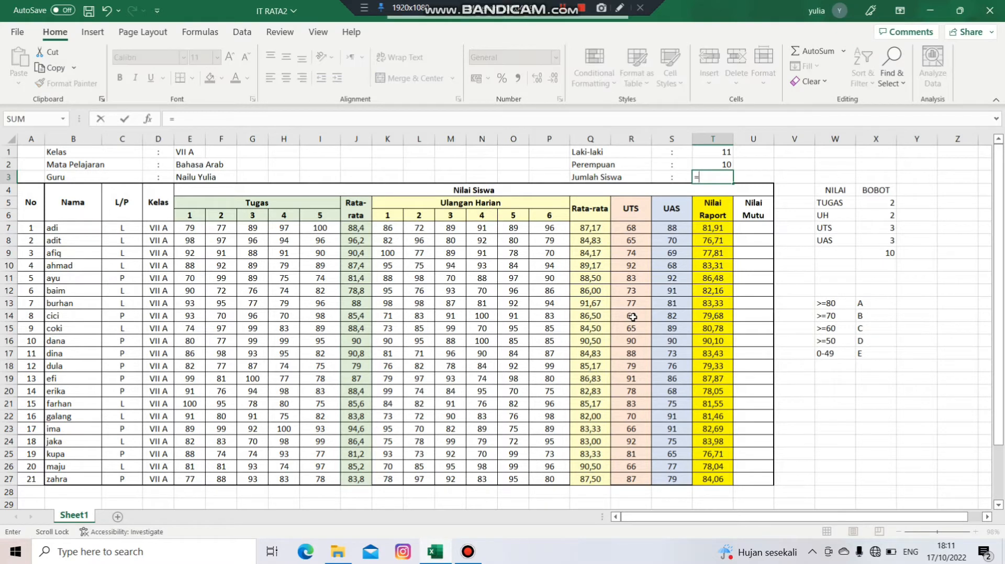
{"action": "type", "text": "SUM"}
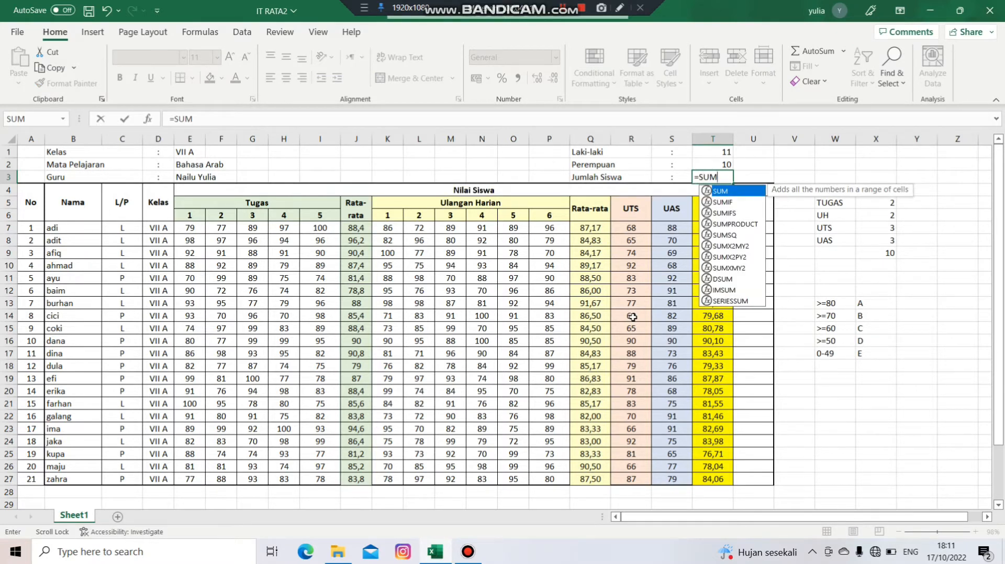
{"action": "type", "text": "("}
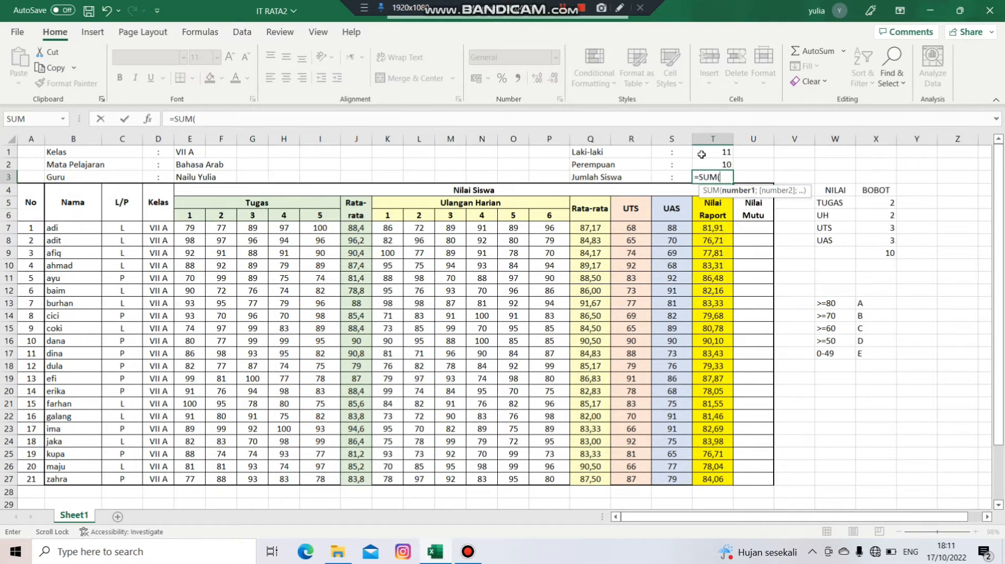
{"action": "left_click_drag", "start_coordinate": [701, 152], "coordinate": [712, 164]}
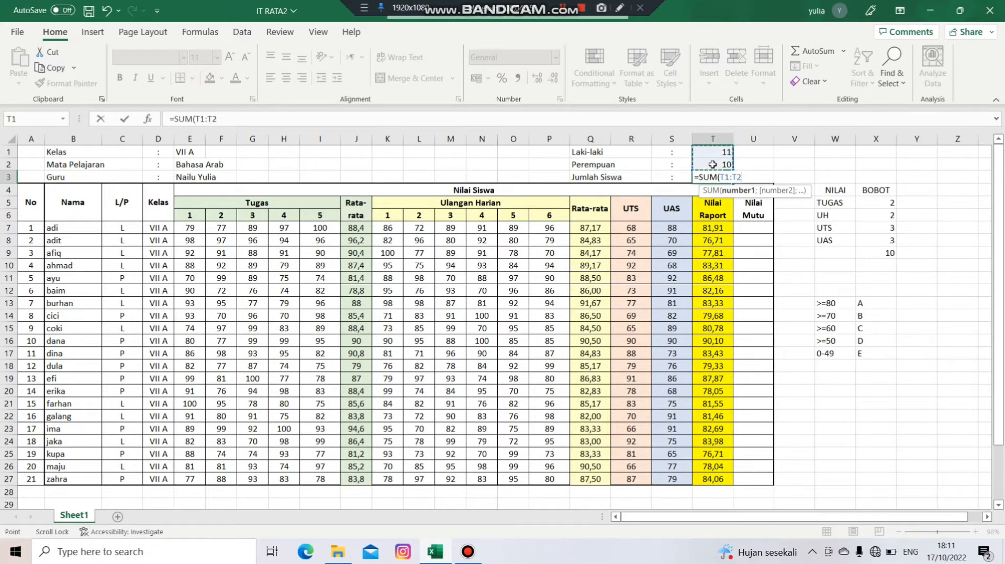
{"action": "key", "text": "Return"}
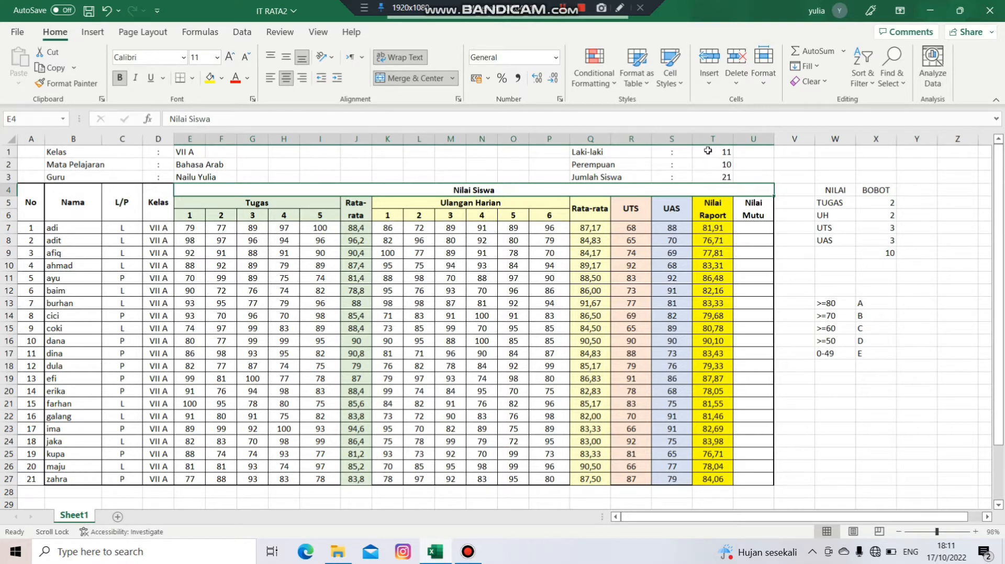
Merge and centre columns T and U separately in rows 1, 2 and 3 for the three student counts
{"action": "left_click_drag", "start_coordinate": [708, 150], "coordinate": [753, 153]}
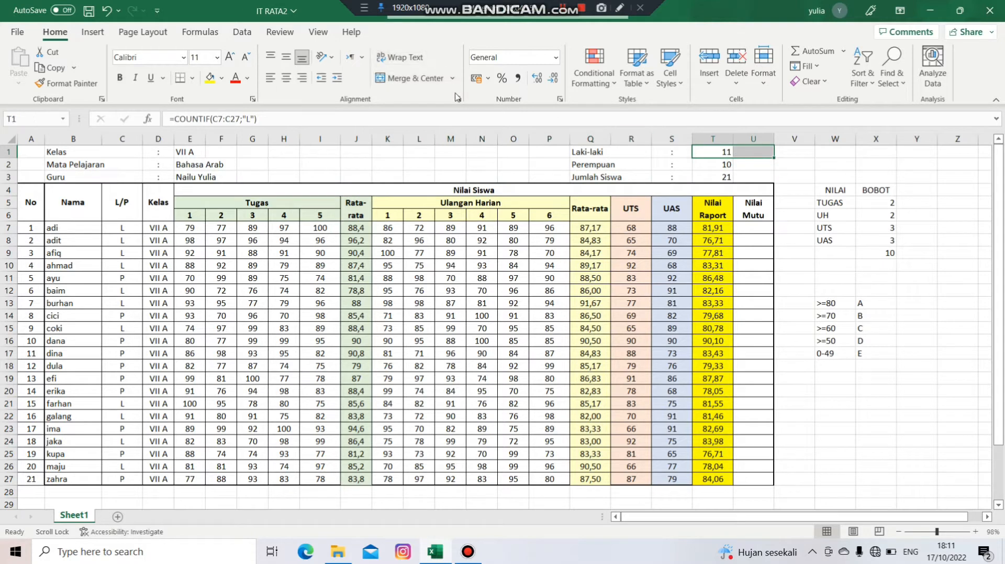
{"action": "left_click", "coordinate": [429, 78]}
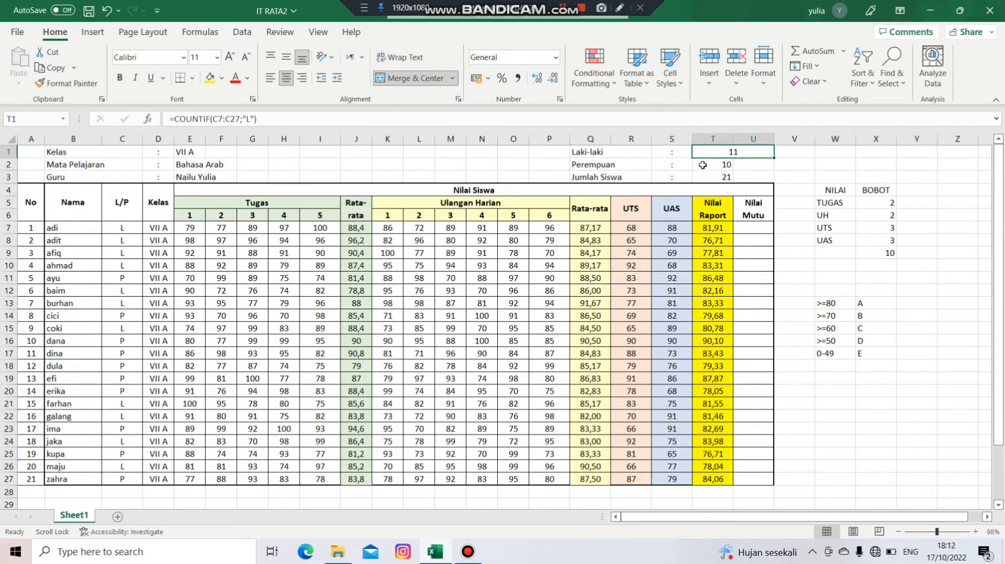
{"action": "left_click_drag", "start_coordinate": [701, 165], "coordinate": [751, 166]}
{"action": "left_click", "coordinate": [418, 78]}
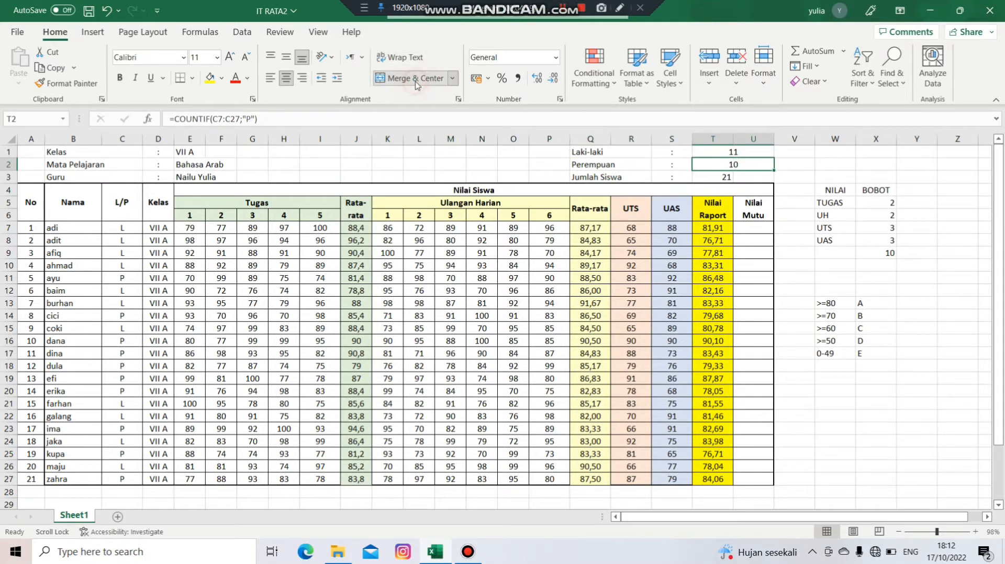
{"action": "left_click", "coordinate": [710, 177]}
{"action": "left_click_drag", "start_coordinate": [709, 177], "coordinate": [752, 177]}
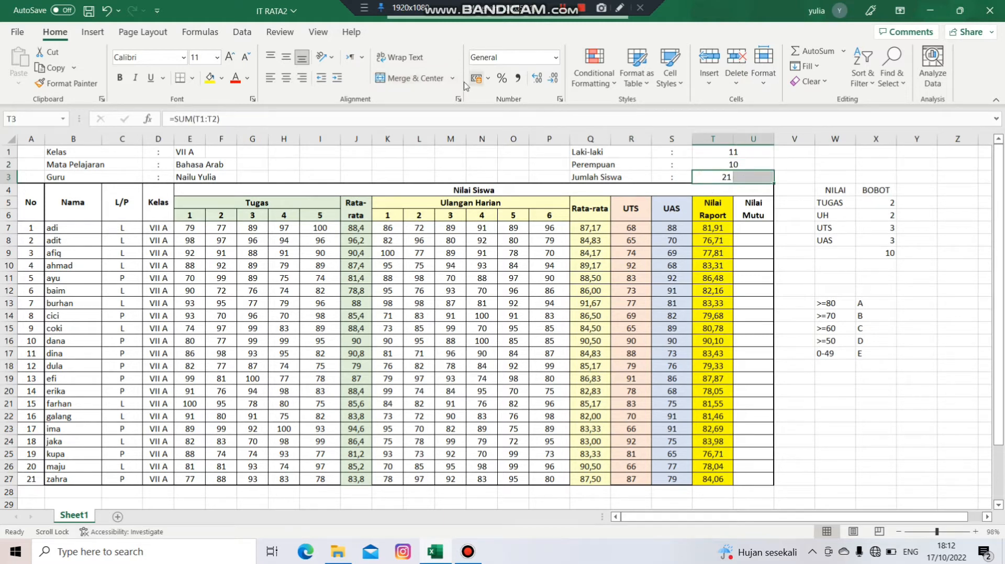
{"action": "left_click", "coordinate": [428, 80]}
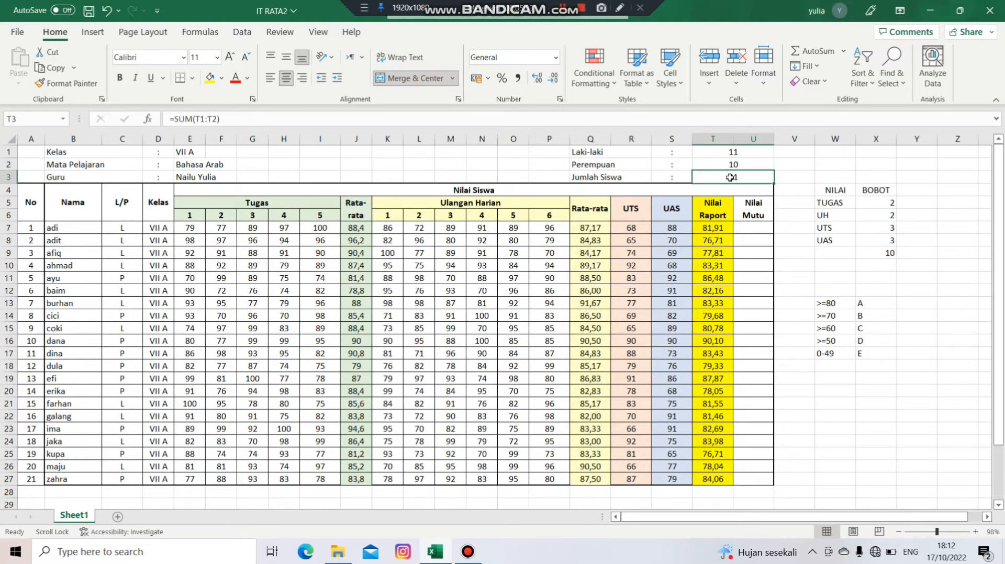
Apply the custom number format 0 "Orang" to the Laki-laki count in T1
{"action": "left_click", "coordinate": [755, 152]}
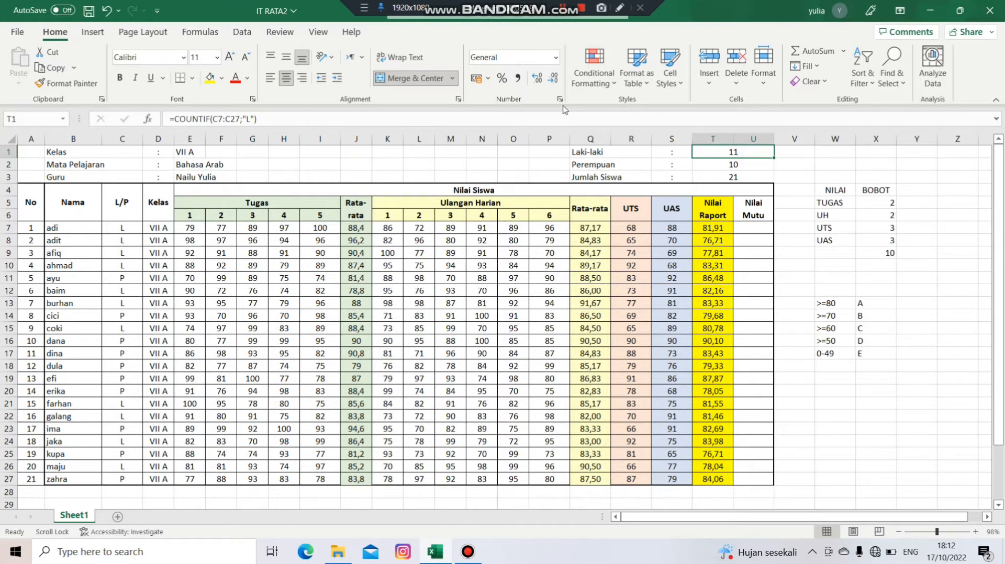
{"action": "left_click", "coordinate": [556, 57]}
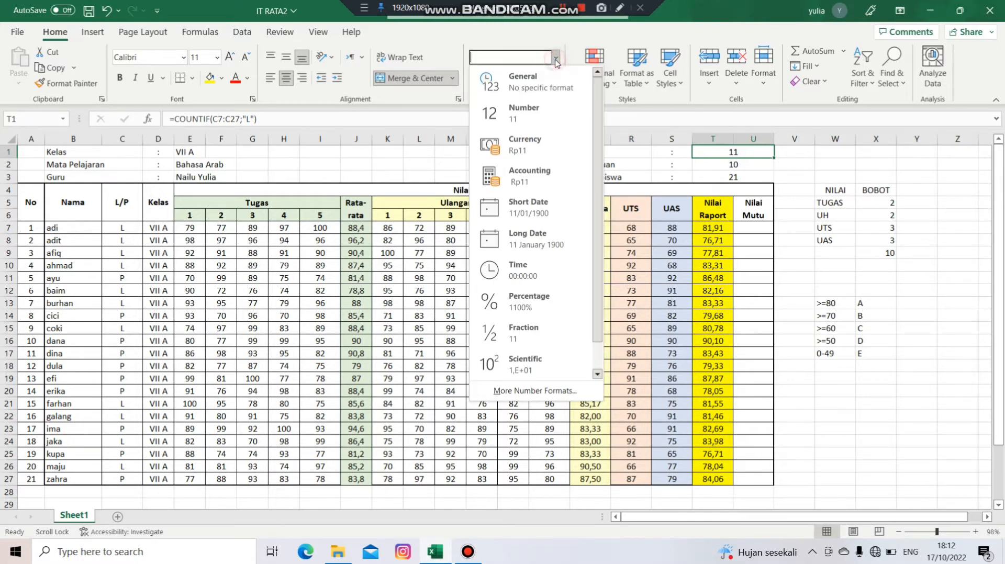
{"action": "left_click", "coordinate": [532, 393]}
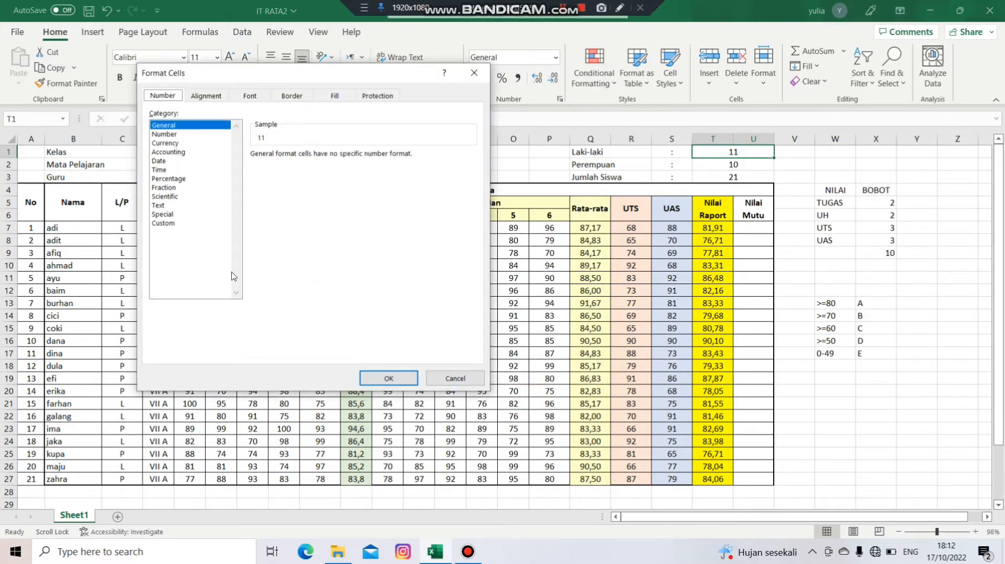
{"action": "left_click", "coordinate": [186, 224]}
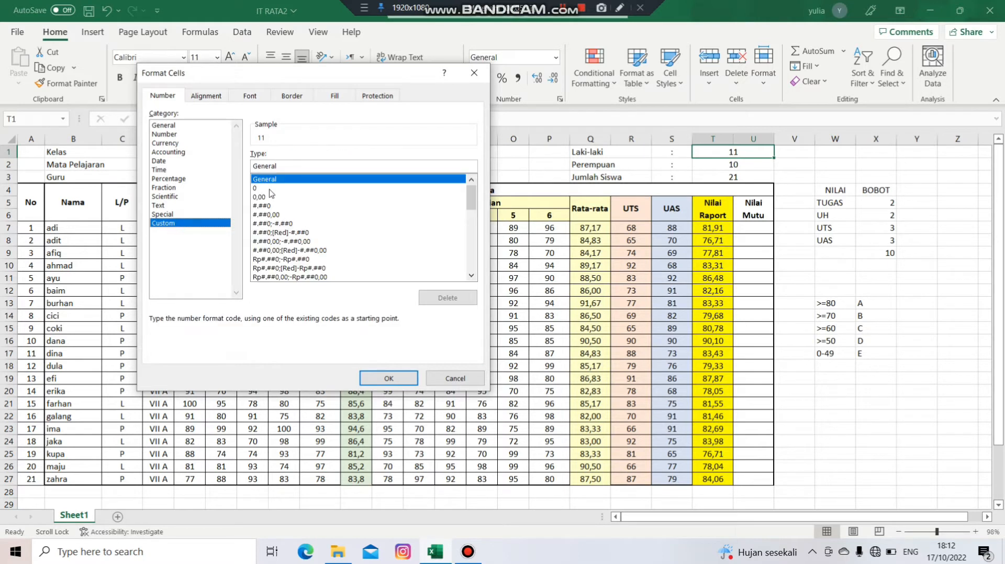
{"action": "left_click", "coordinate": [260, 189]}
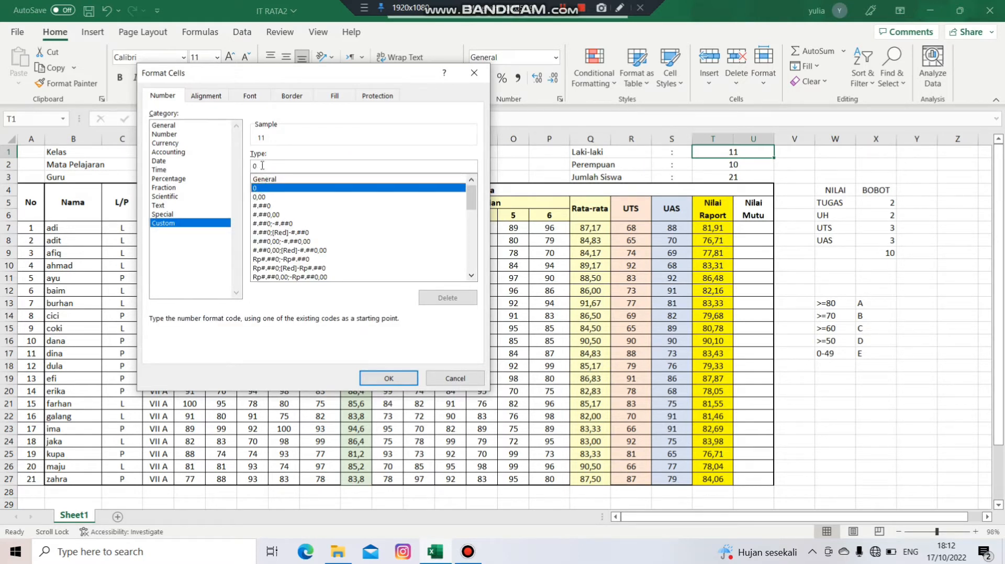
{"action": "left_click", "coordinate": [262, 165]}
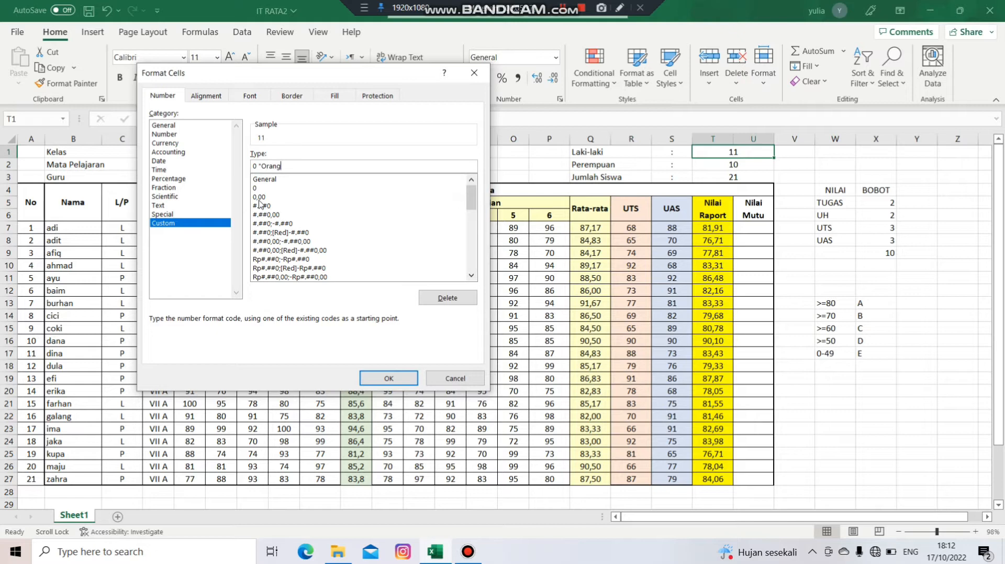
{"action": "type", "text": "\"Orang\""}
{"action": "left_click", "coordinate": [374, 377]}
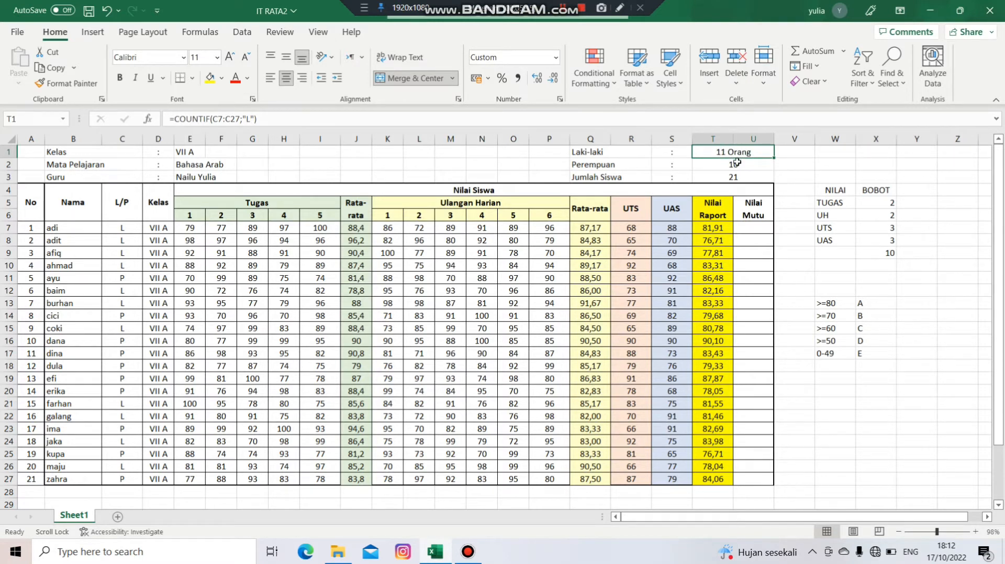
Apply the custom number format 0 "Orang" to the Perempuan count in T2
{"action": "left_click", "coordinate": [736, 167]}
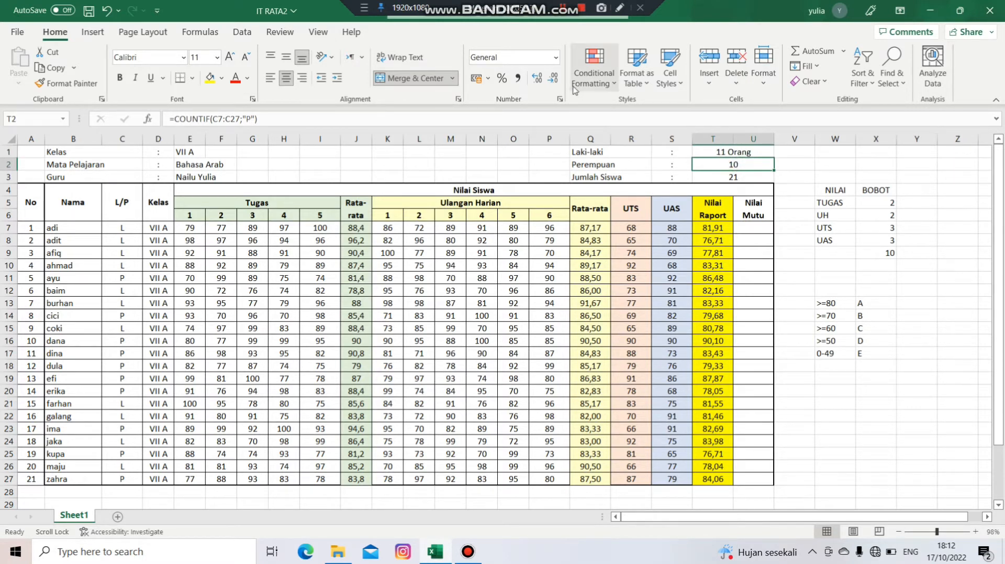
{"action": "left_click", "coordinate": [556, 58]}
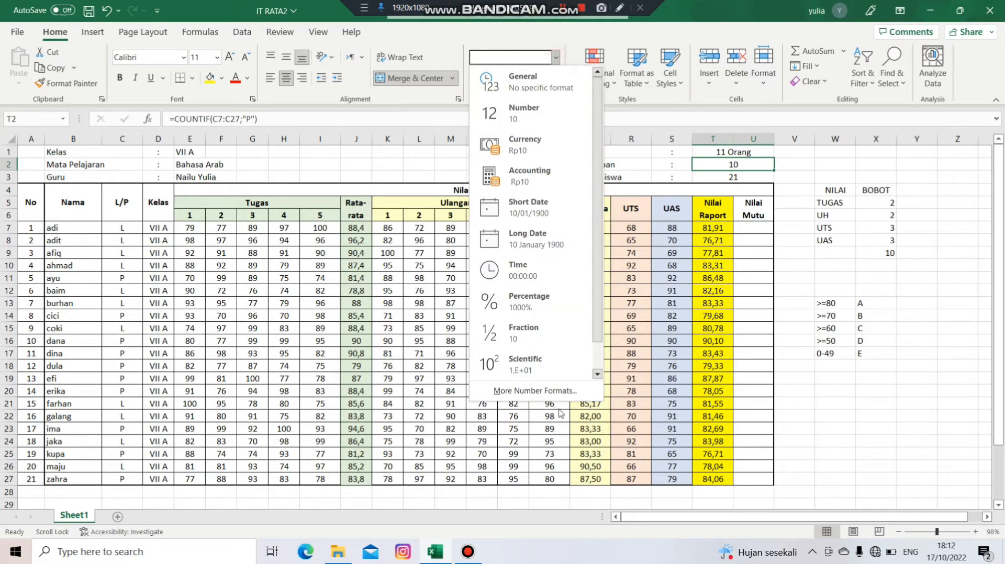
{"action": "left_click", "coordinate": [539, 390]}
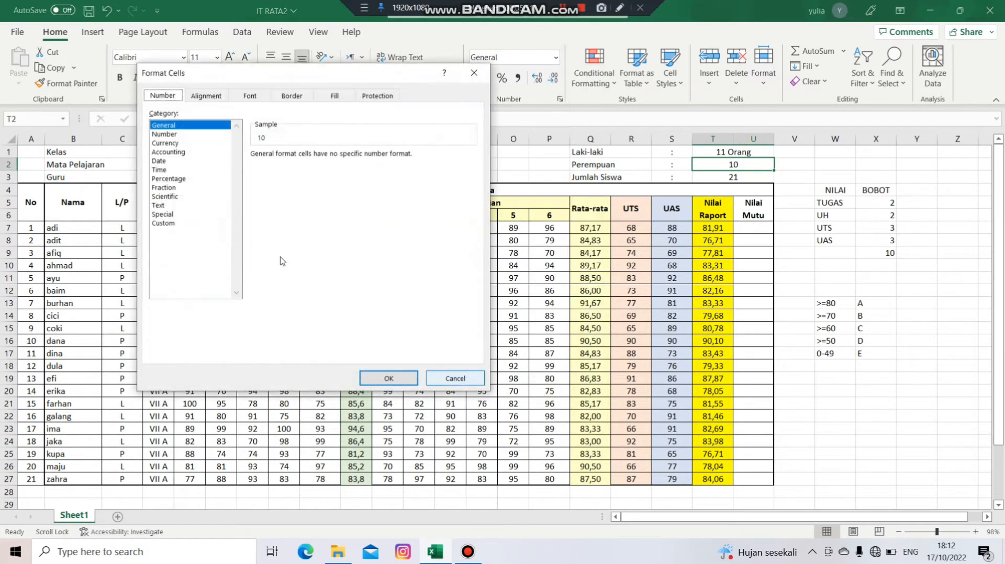
{"action": "left_click", "coordinate": [193, 223]}
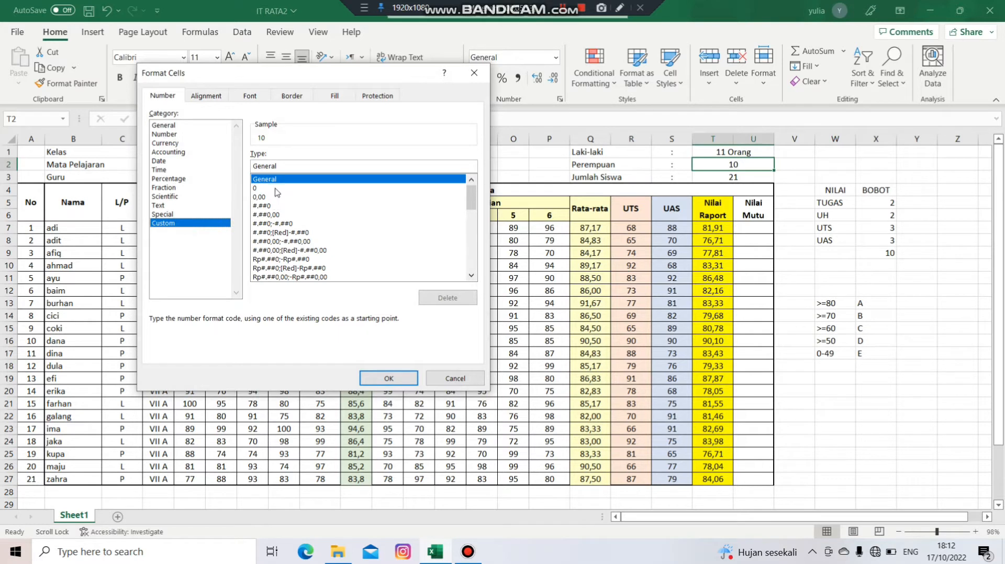
{"action": "left_click", "coordinate": [276, 187]}
{"action": "left_click", "coordinate": [275, 168]}
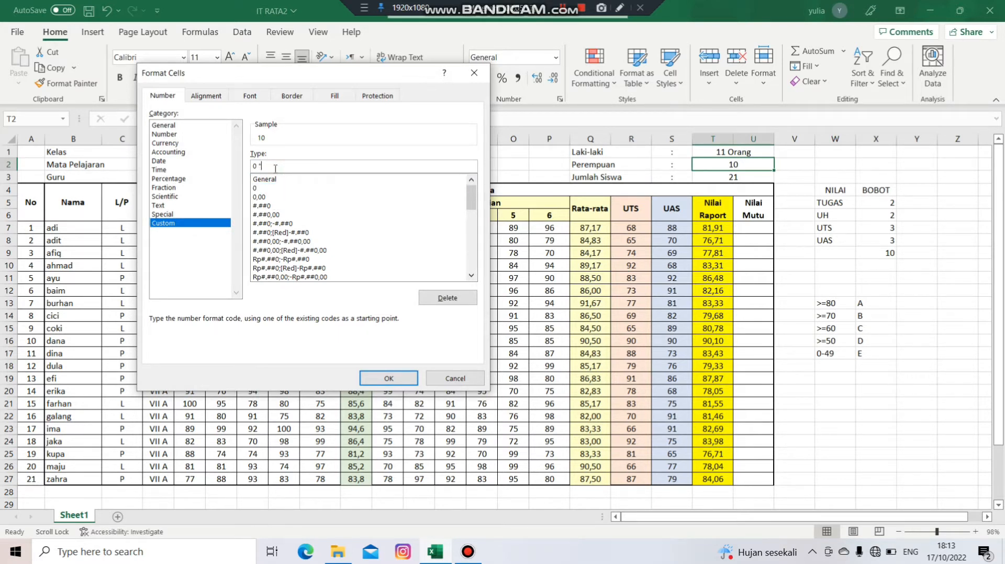
{"action": "type", "text": "\"Orang\""}
{"action": "left_click", "coordinate": [388, 378]}
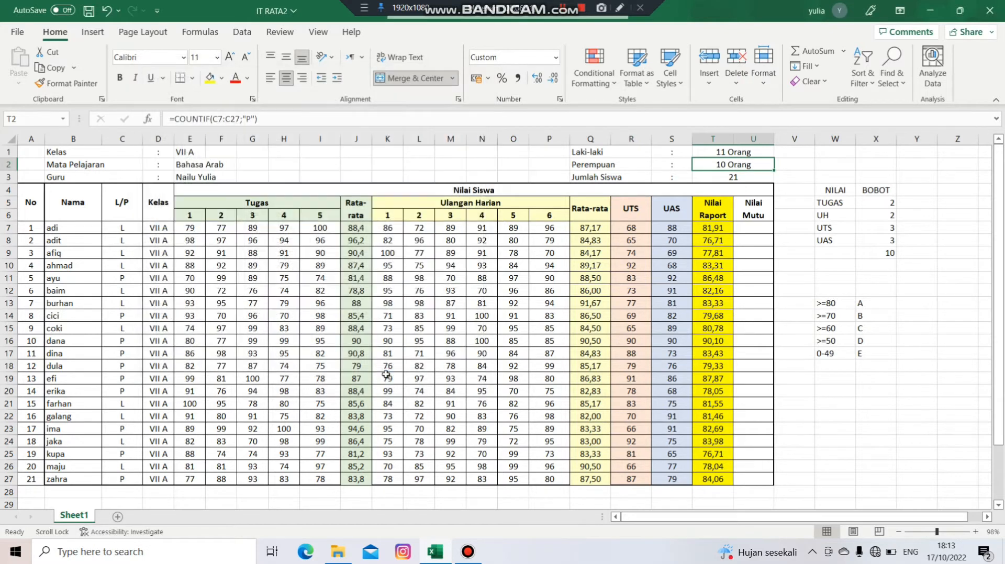
Apply the custom number format 0 "Orang" to the Jumlah Siswa total in T3
{"action": "left_click", "coordinate": [707, 178]}
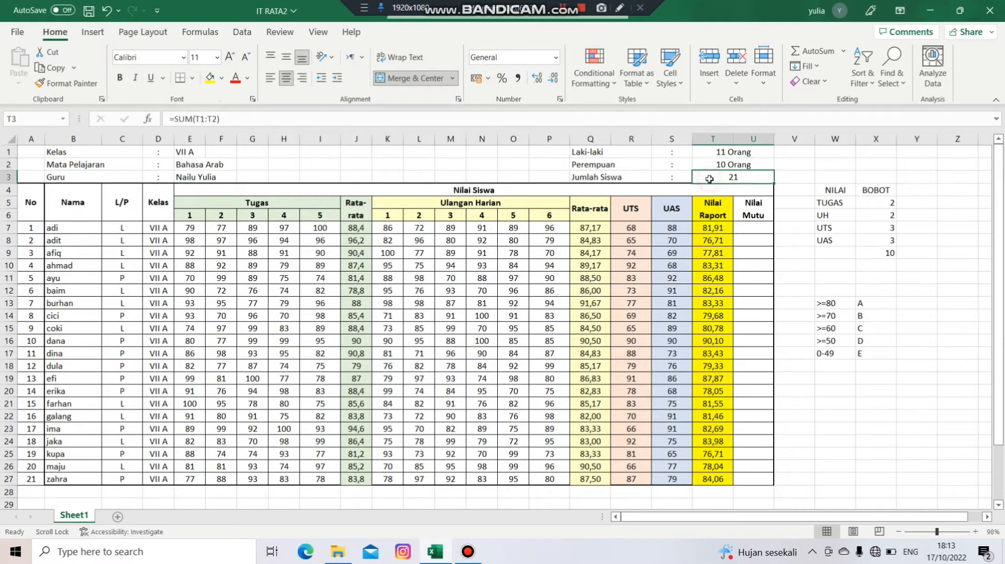
{"action": "left_click", "coordinate": [555, 57]}
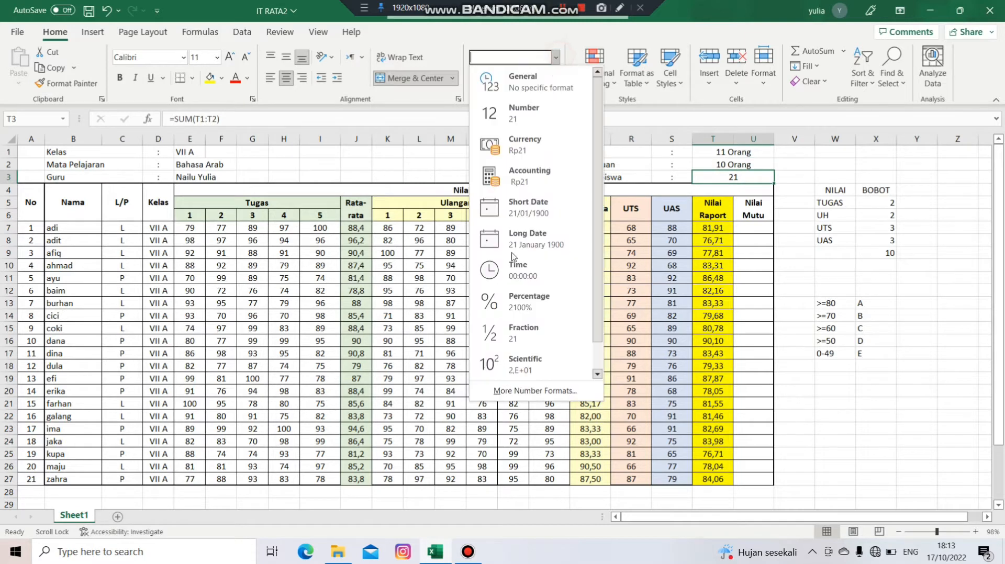
{"action": "left_click", "coordinate": [542, 386]}
{"action": "left_click", "coordinate": [177, 223]}
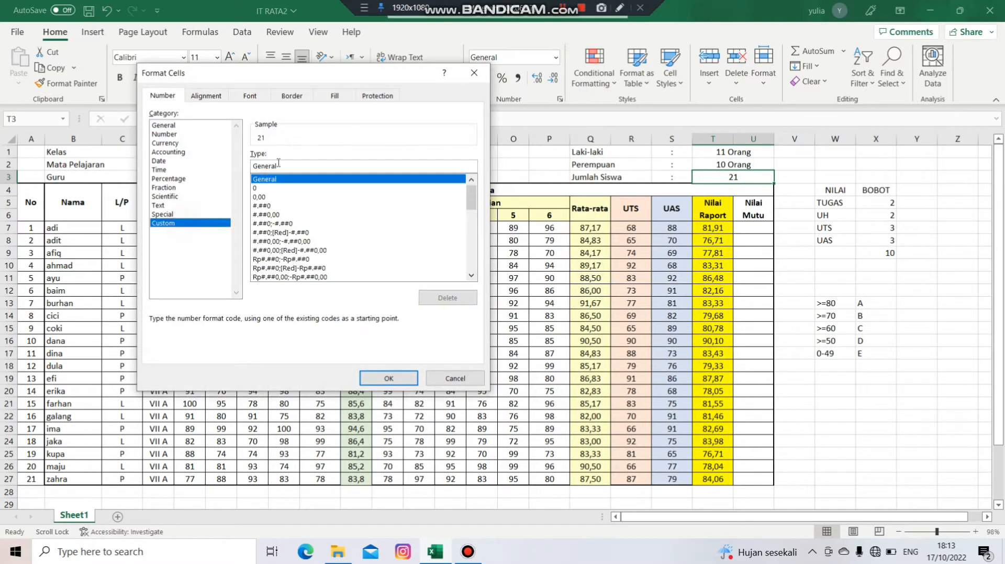
{"action": "left_click", "coordinate": [280, 189]}
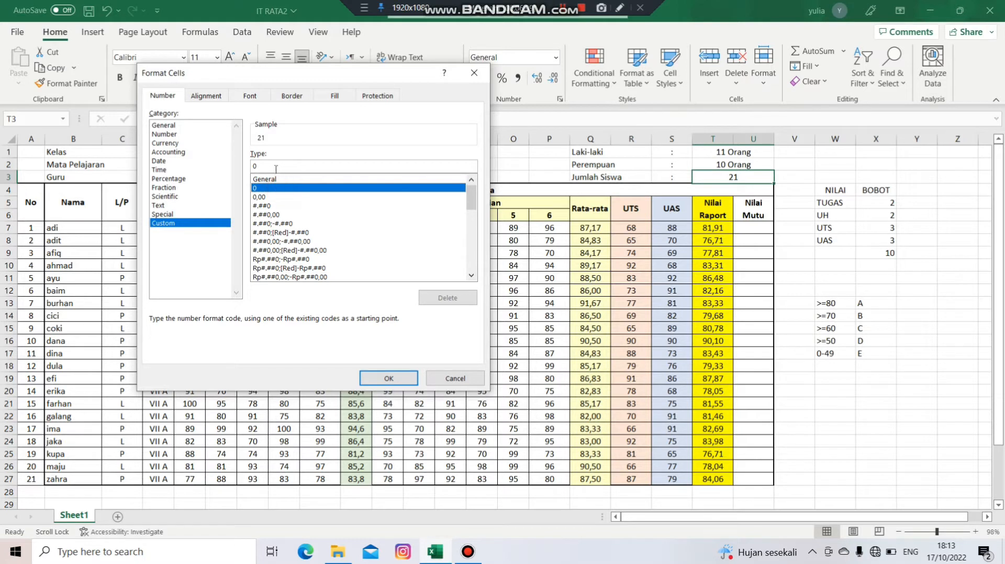
{"action": "left_click", "coordinate": [275, 168]}
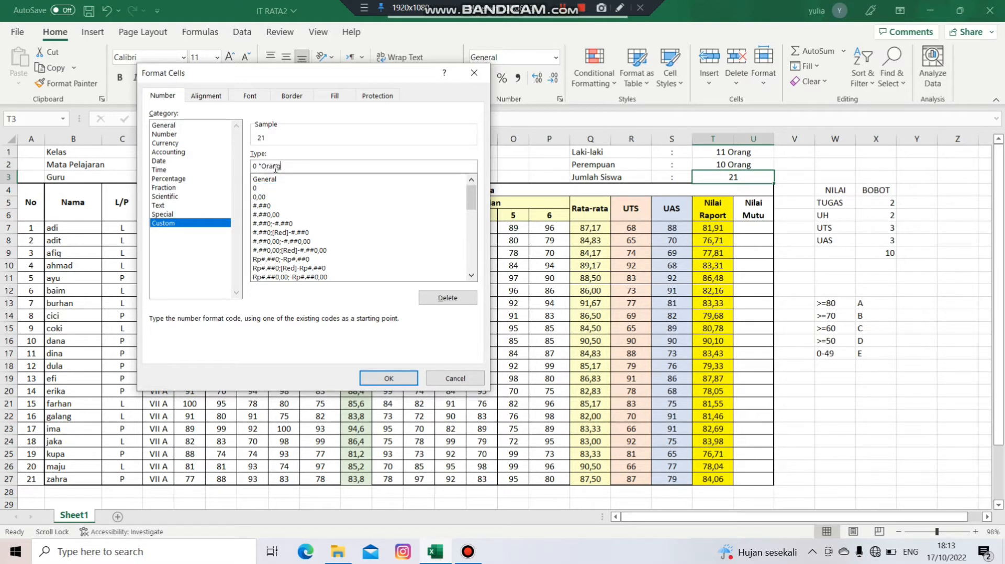
{"action": "type", "text": "\"Orang\""}
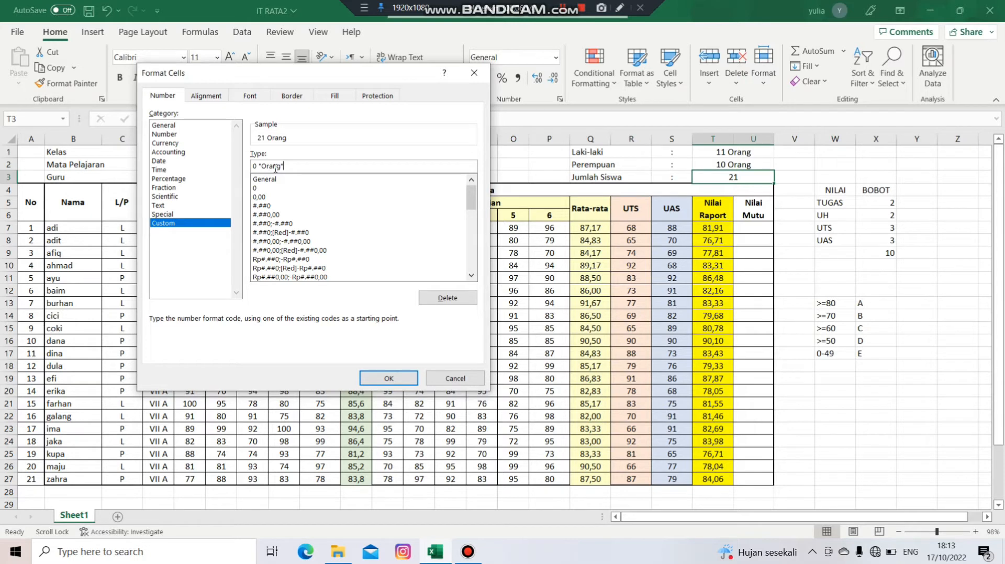
{"action": "left_click", "coordinate": [394, 373]}
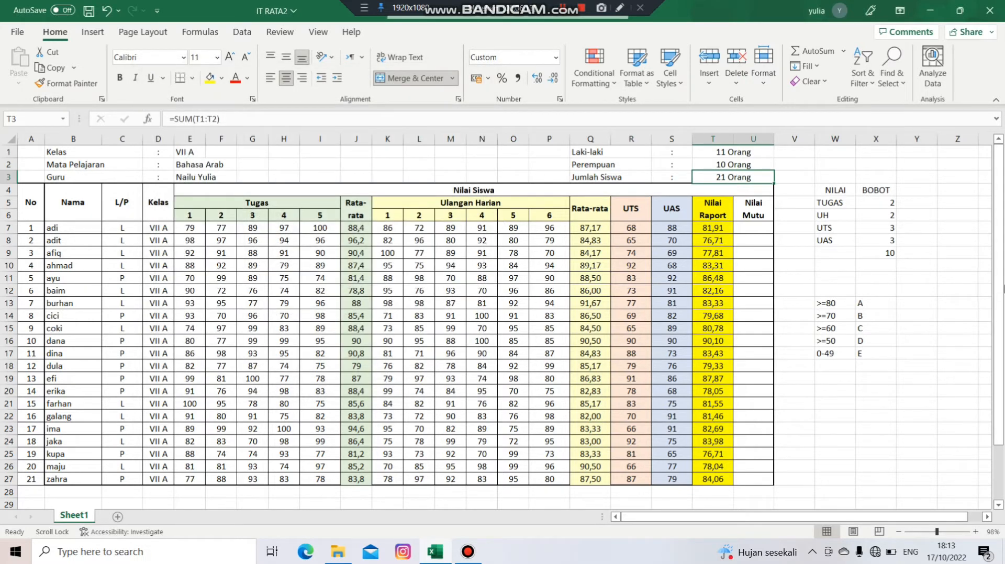
Enter the place and date line "Kediri, 23 Desember 2021" in cell Q30 below the grade table
{"action": "left_click_drag", "start_coordinate": [999, 290], "coordinate": [1003, 367]}
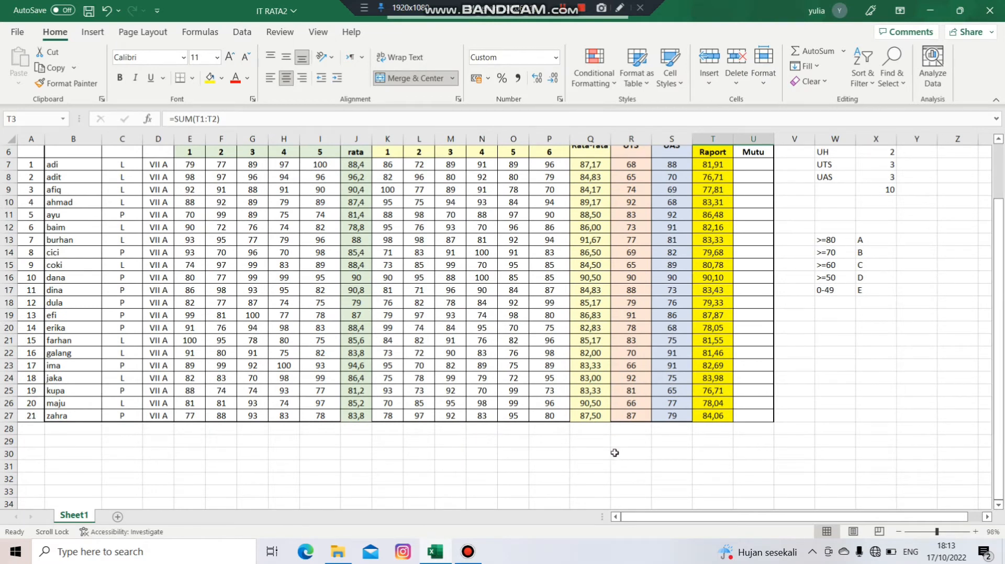
{"action": "left_click", "coordinate": [596, 452]}
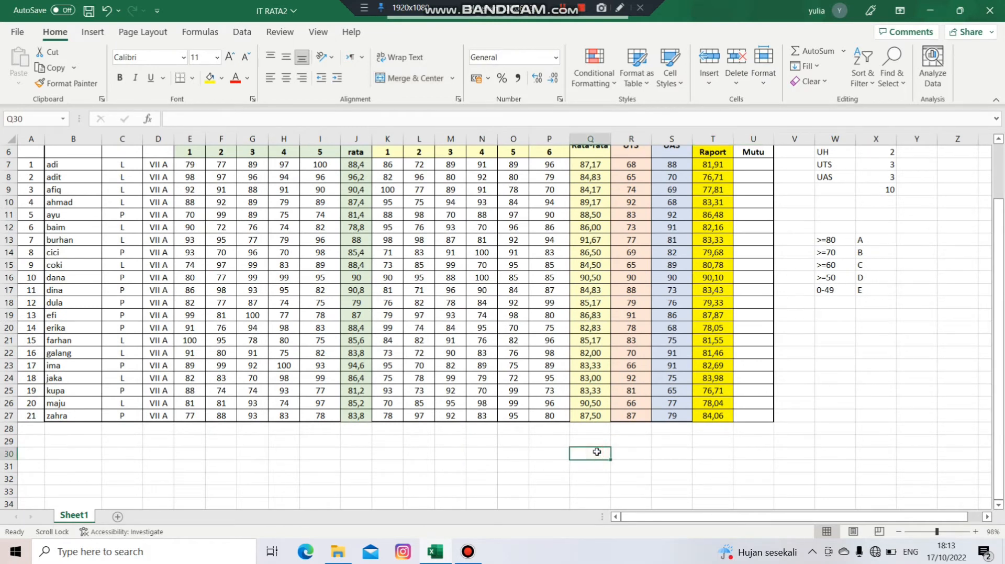
{"action": "type", "text": "Ked"}
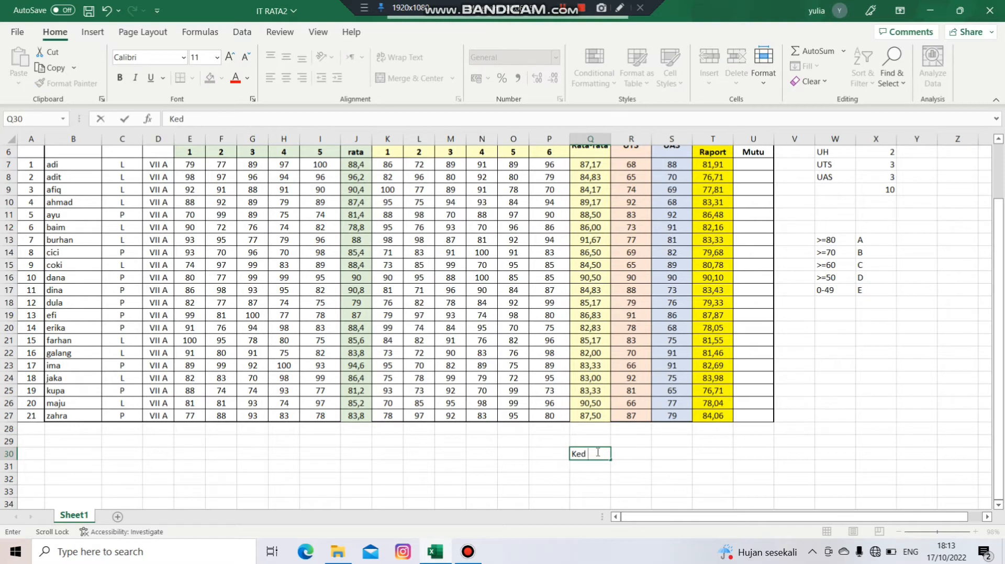
{"action": "type", "text": "iri, 23 Desembe"}
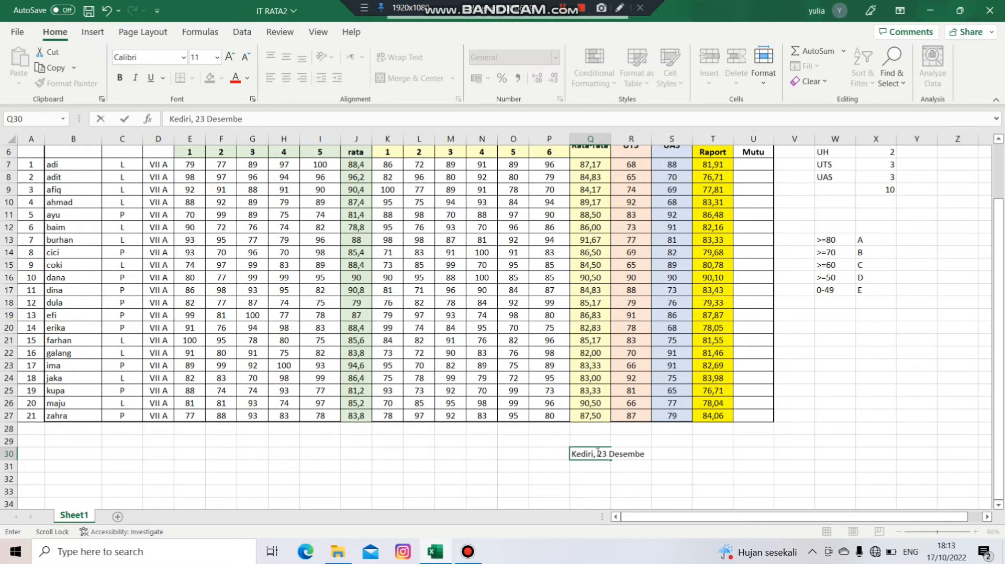
{"action": "type", "text": "r 2021"}
Enter the signatory title "Guru Mata Pelajaran," in cell Q31 under the place and date line
{"action": "left_click", "coordinate": [591, 466]}
{"action": "type", "text": "Gu"}
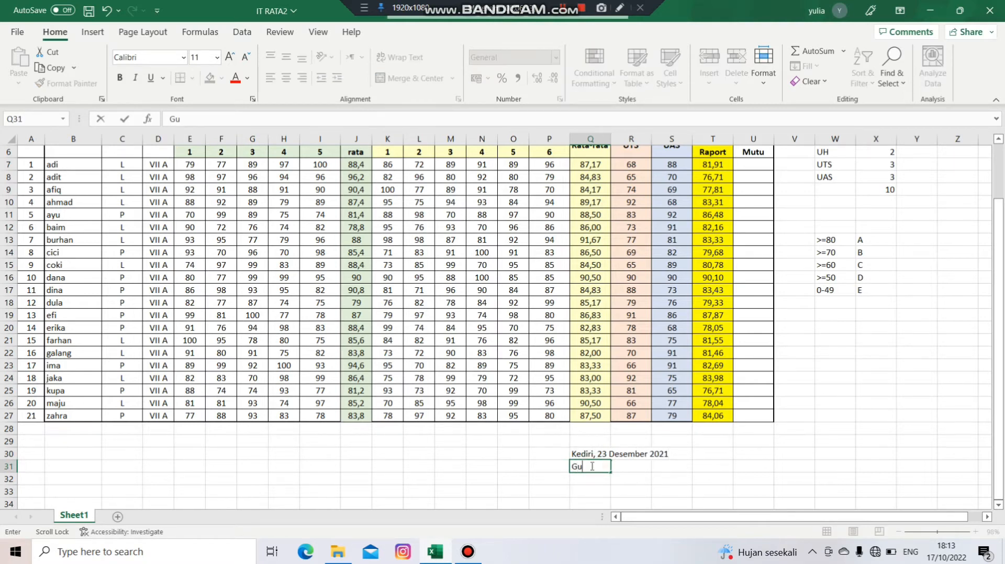
{"action": "type", "text": "ru Mata Pelajaran,"}
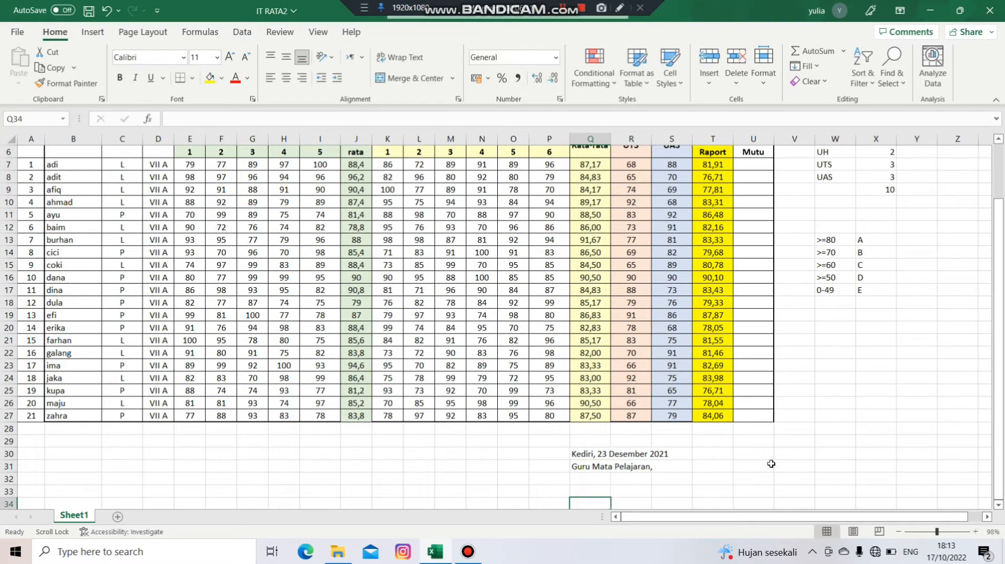
Link cell Q34 in the signature block to the teacher's name in the sheet header with the formula =E3
{"action": "left_click_drag", "start_coordinate": [997, 388], "coordinate": [974, 197]}
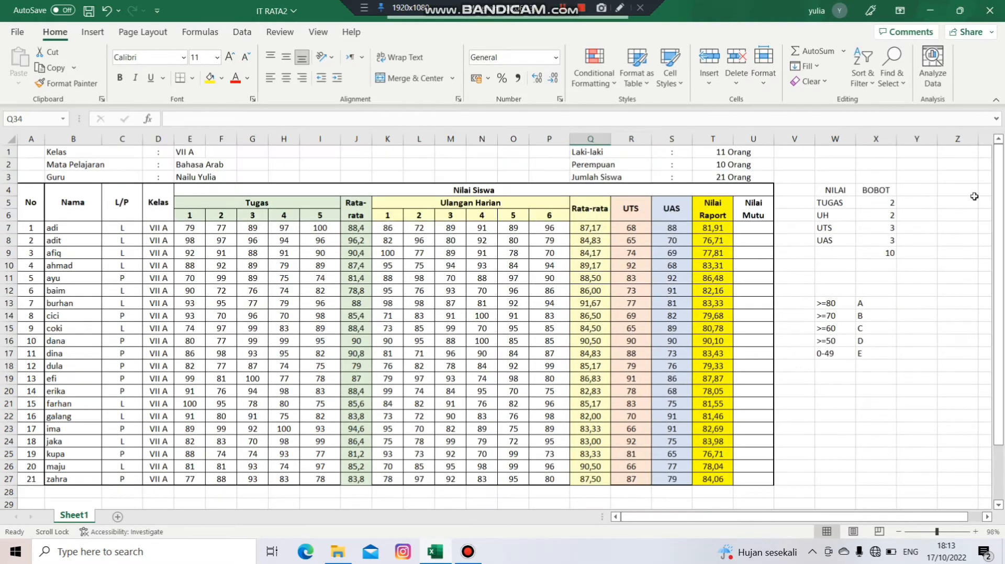
{"action": "left_click", "coordinate": [190, 177]}
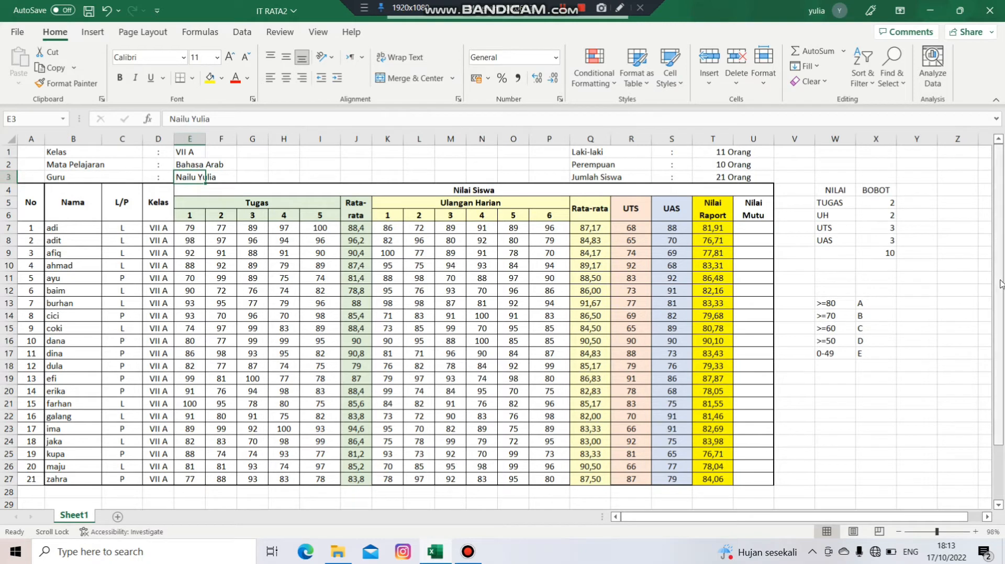
{"action": "scroll", "coordinate": [953, 277], "scroll_direction": "down", "scroll_amount": 2}
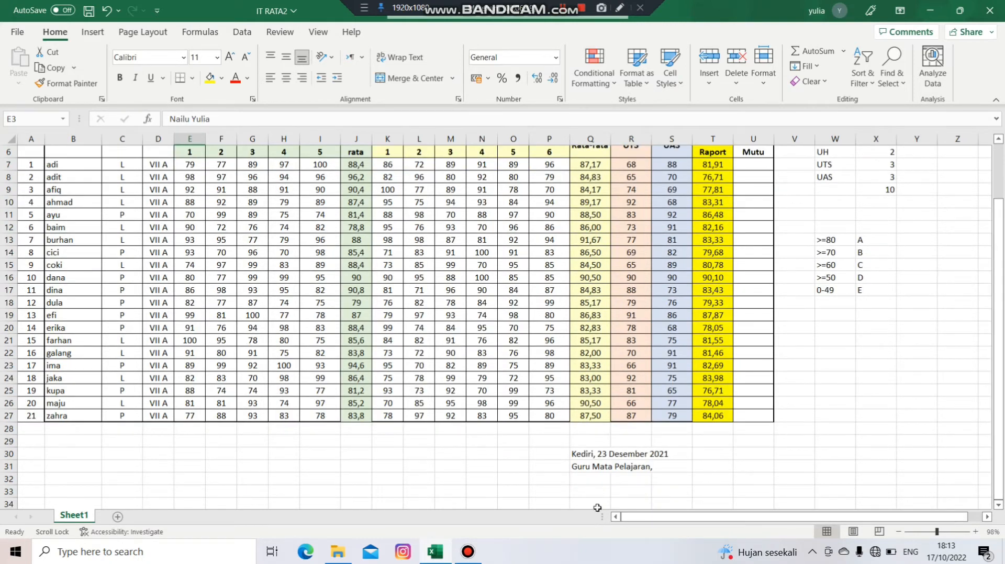
{"action": "left_click", "coordinate": [596, 504]}
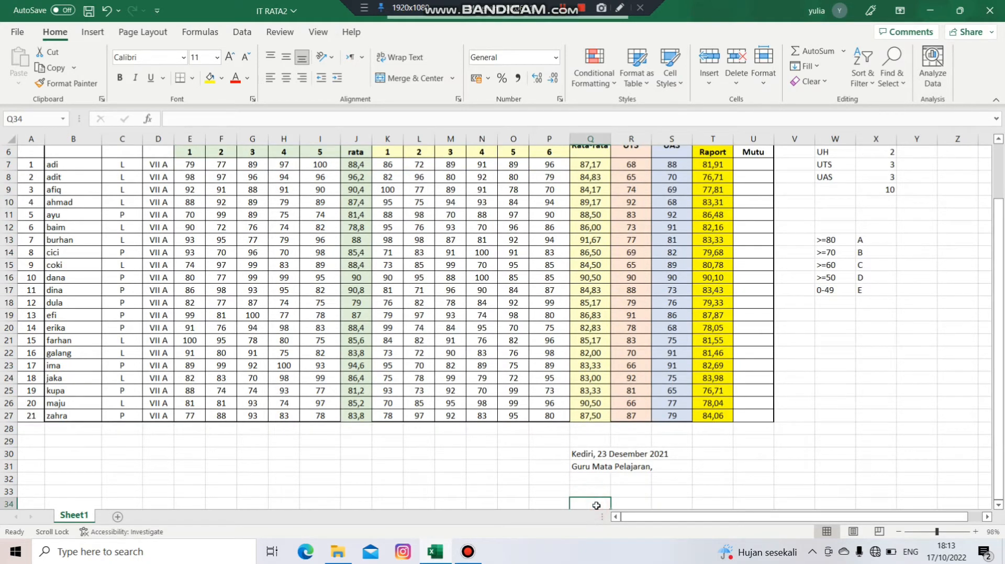
{"action": "scroll", "coordinate": [596, 506], "scroll_direction": "down", "scroll_amount": 1}
{"action": "type", "text": "=E"}
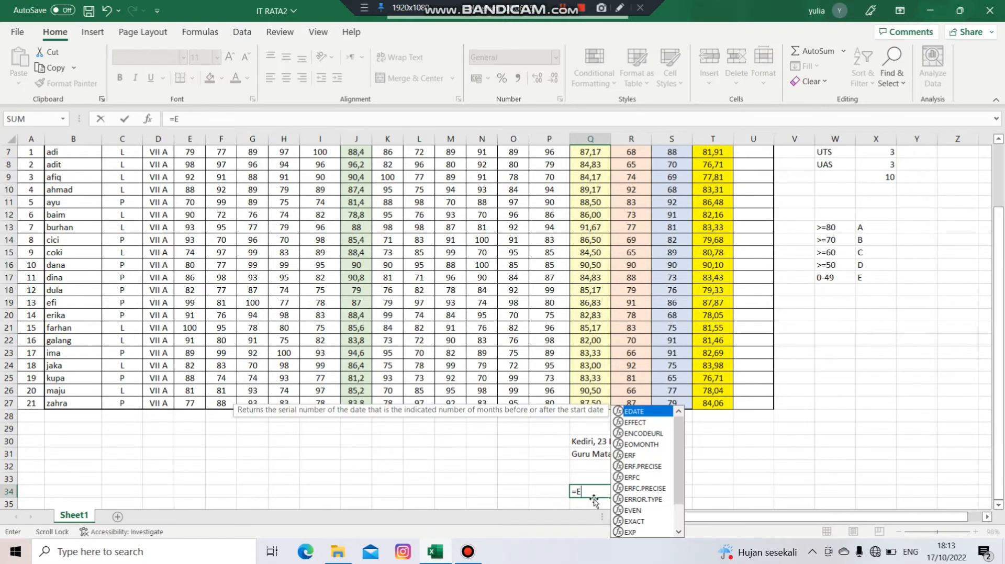
{"action": "type", "text": "3"}
{"action": "key", "text": "Return"}
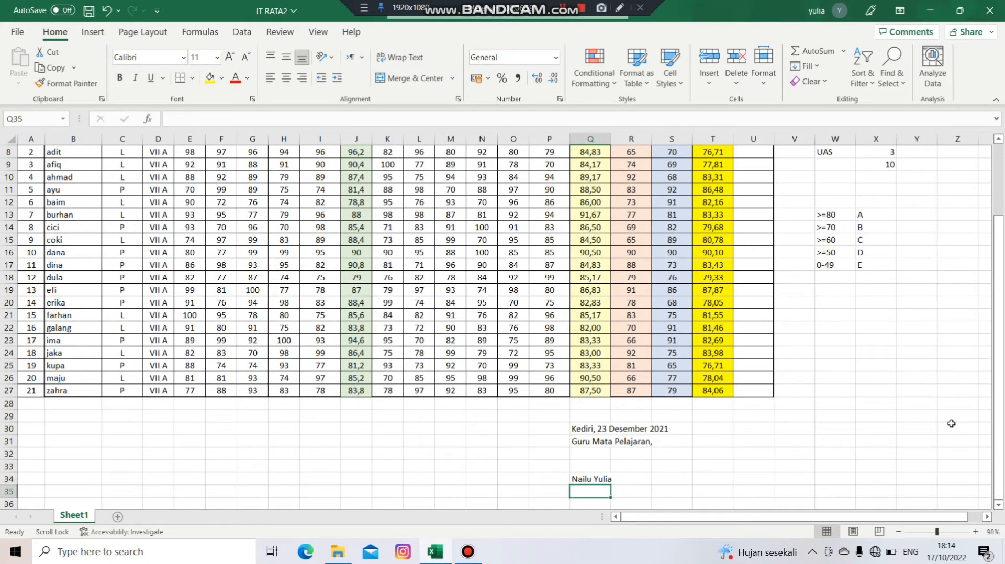
Begin the Nilai Mutu formula in U7 with an IF that returns "A" when the Nilai Raport in T7 is >=80
{"action": "left_click_drag", "start_coordinate": [998, 387], "coordinate": [983, 285]}
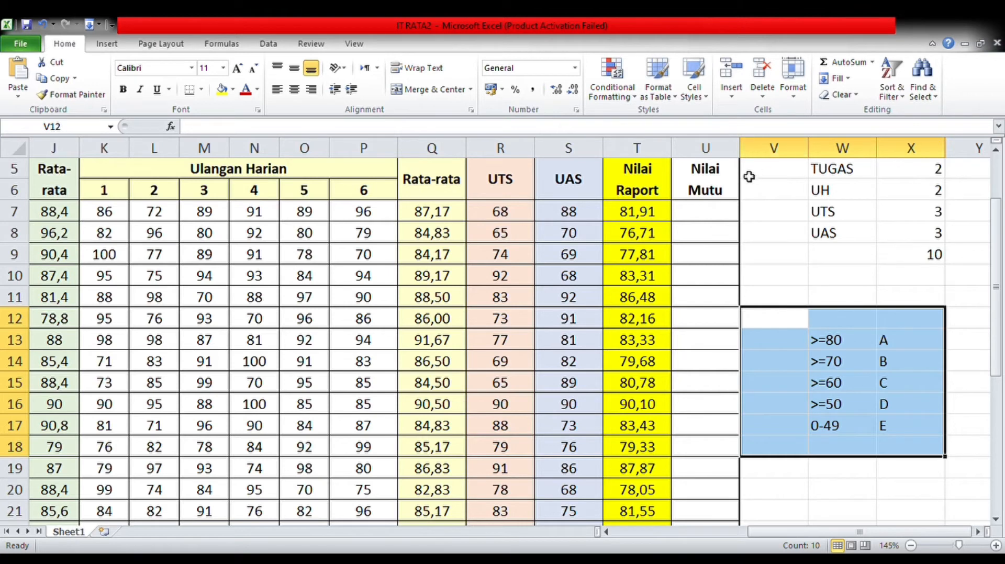
{"action": "left_click", "coordinate": [711, 220]}
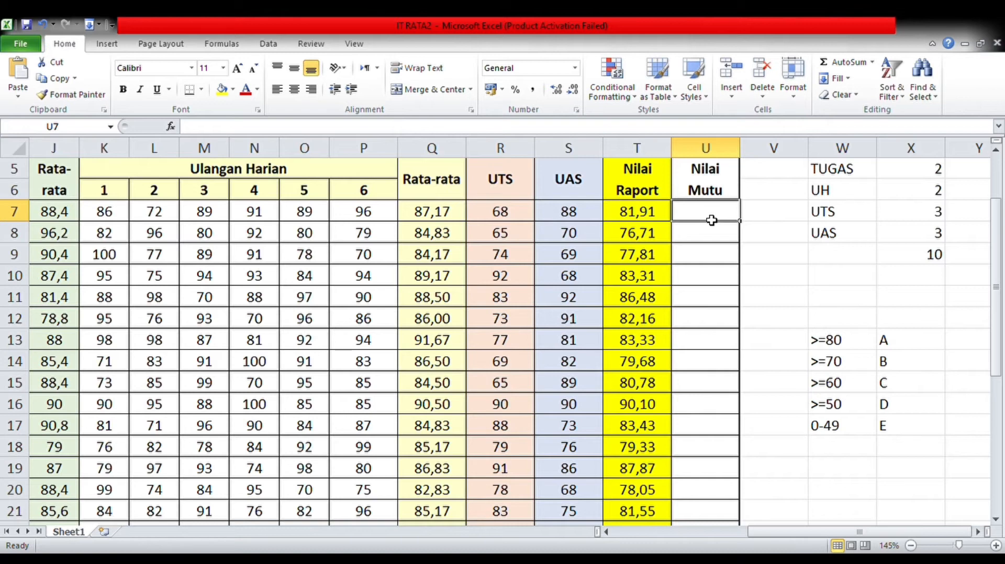
{"action": "type", "text": "="}
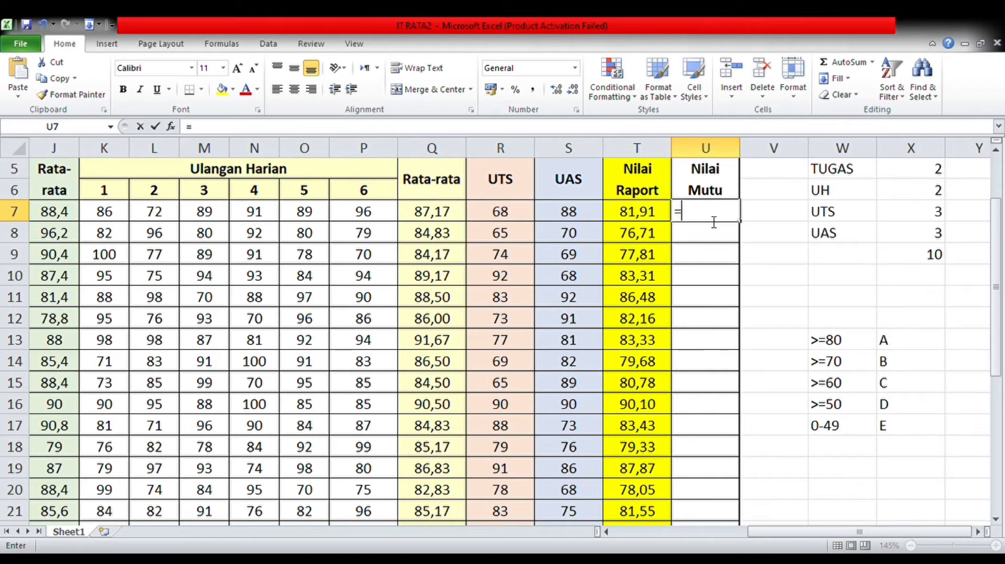
{"action": "type", "text": "if"}
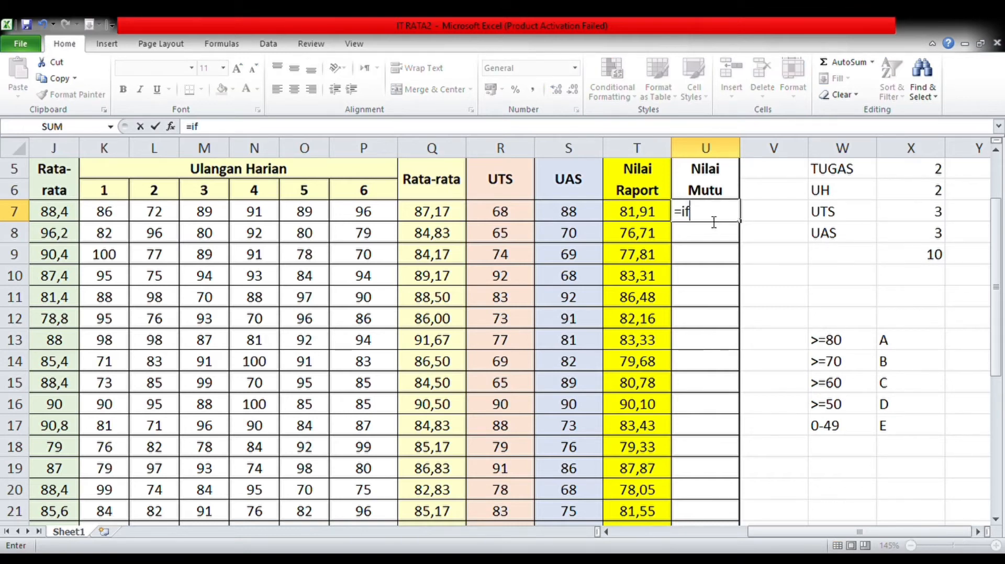
{"action": "type", "text": "("}
{"action": "left_click", "coordinate": [657, 221]}
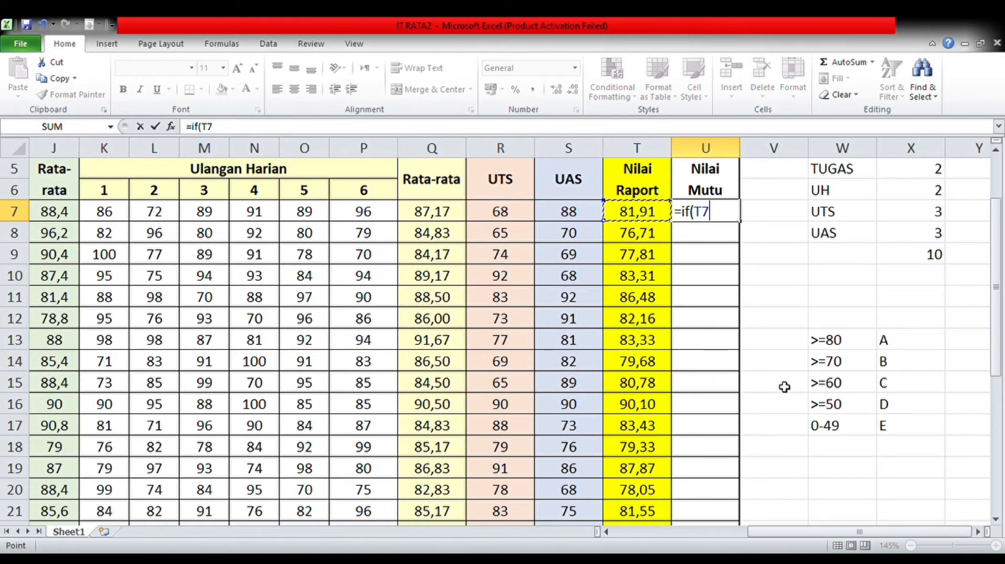
{"action": "type", "text": ">=80"}
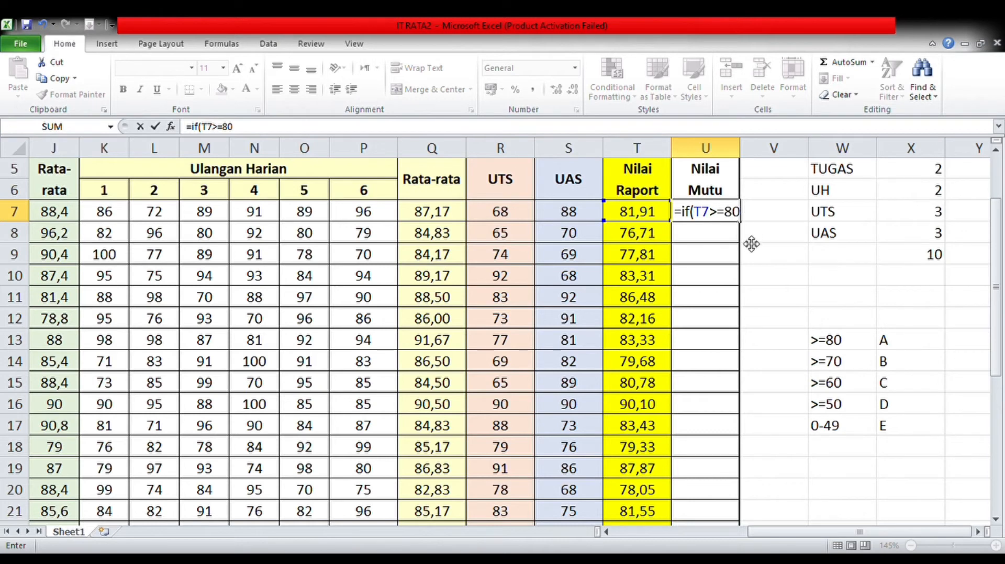
{"action": "type", "text": ";\"A\""}
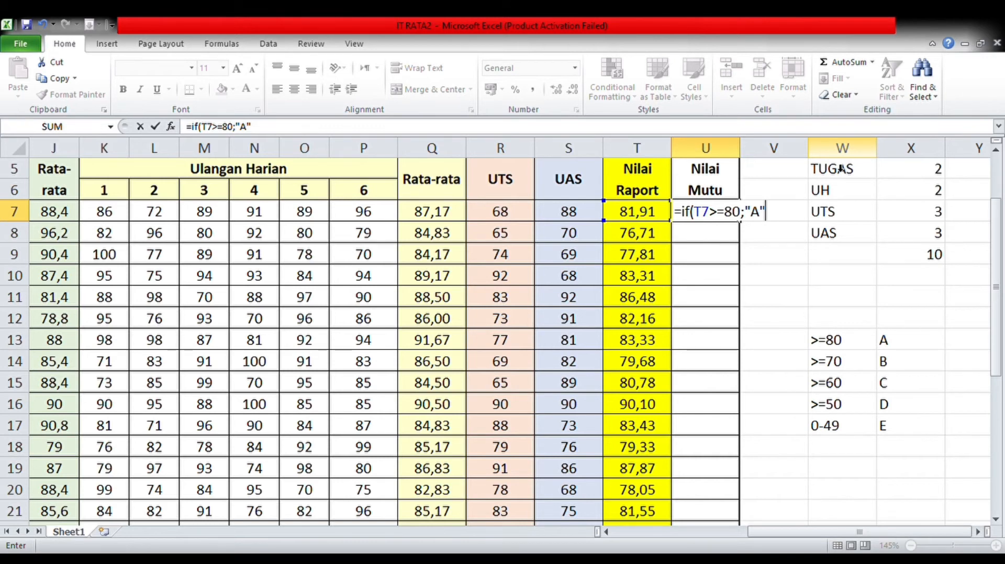
Extend the U7 formula with nested IFs returning "B" for T7>=70 and "C" for T7>=60
{"action": "type", "text": ";if("}
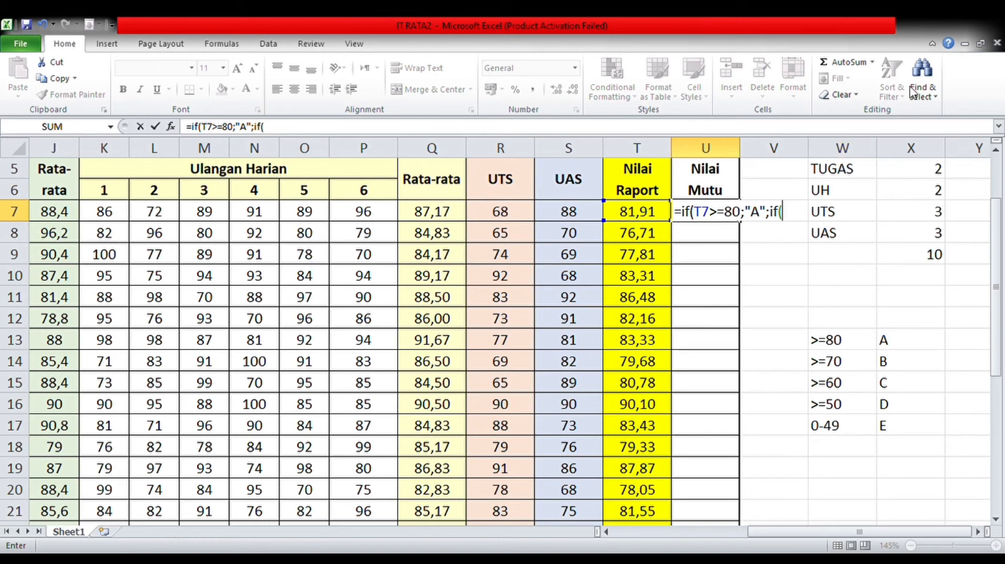
{"action": "left_click", "coordinate": [650, 220]}
{"action": "type", "text": ">=70"}
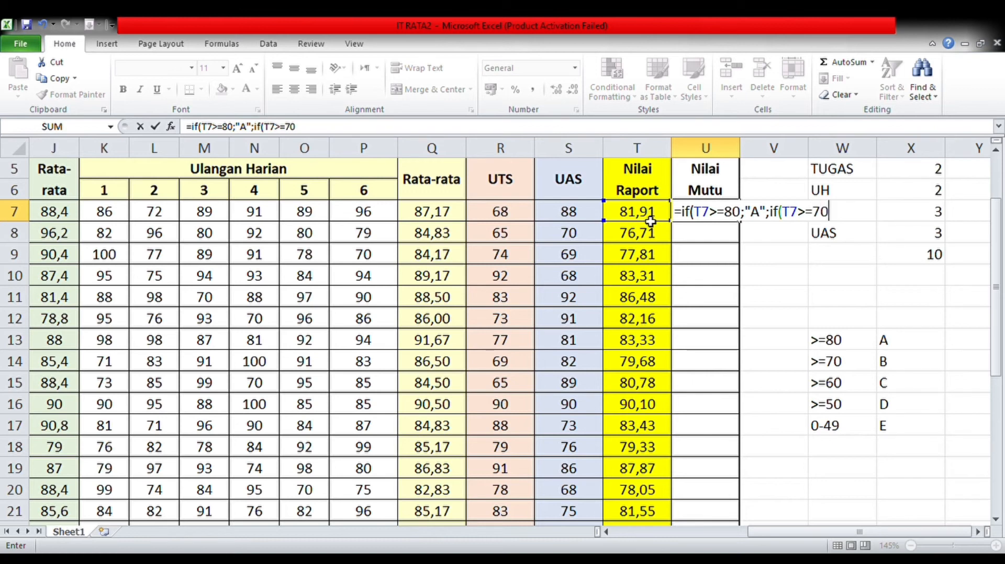
{"action": "type", "text": ";\"B\";if"}
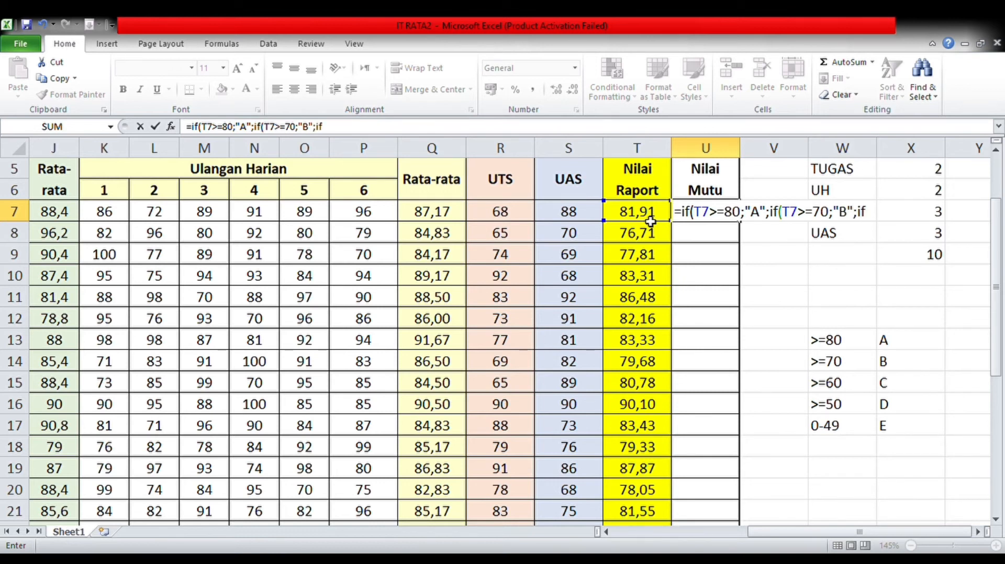
{"action": "type", "text": "("}
{"action": "left_click", "coordinate": [650, 222]}
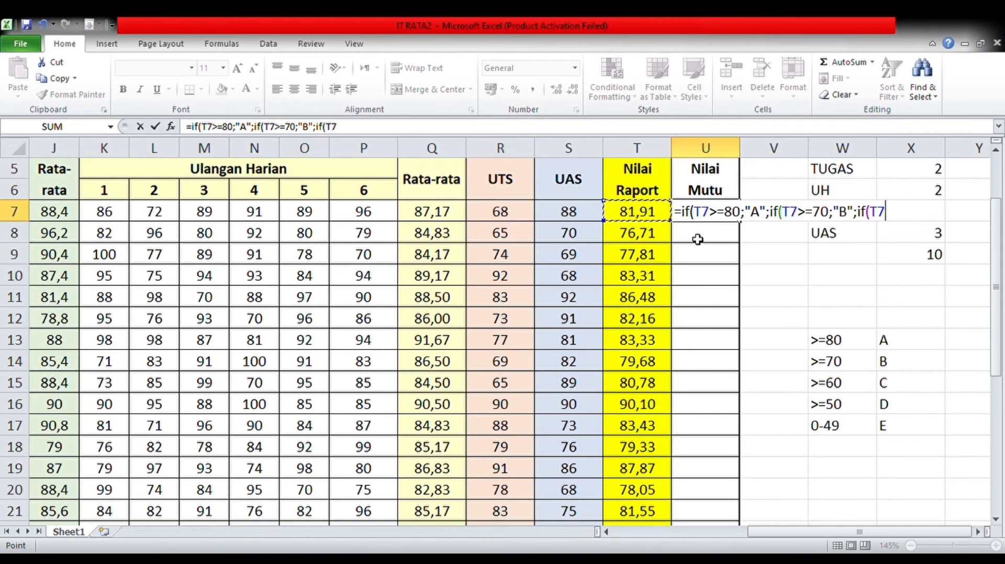
{"action": "type", "text": ">=60"}
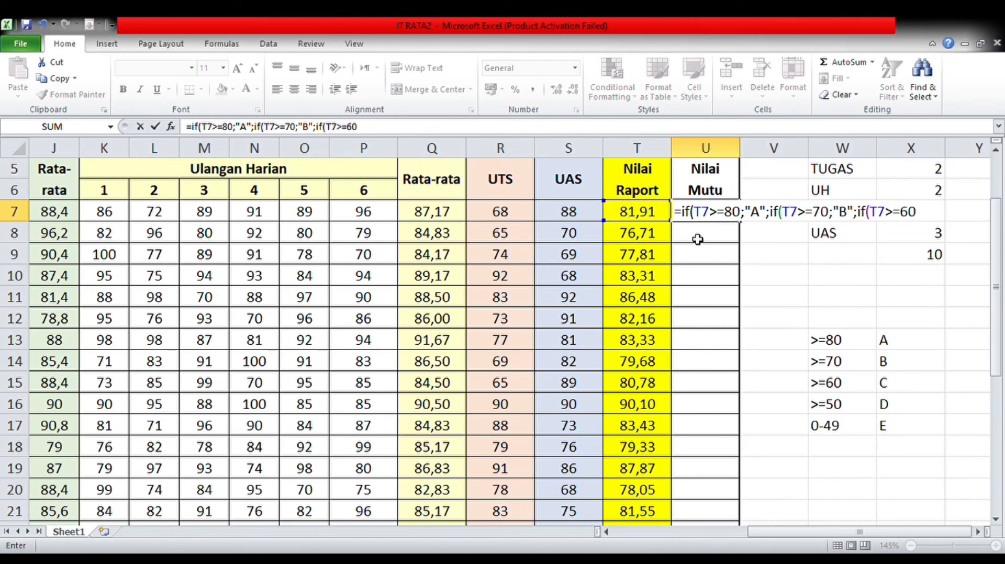
{"action": "type", "text": ";\"C\""}
Complete the U7 formula with a nested IF returning "D" for T7>=50 and otherwise "E", closing all four IFs
{"action": "type", "text": ";if"}
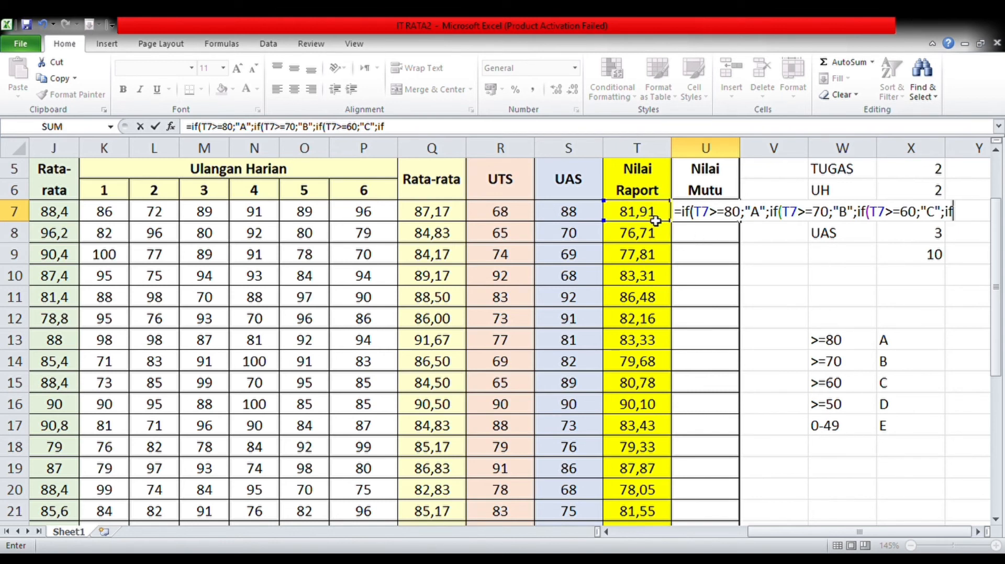
{"action": "type", "text": "("}
{"action": "left_click", "coordinate": [637, 220]}
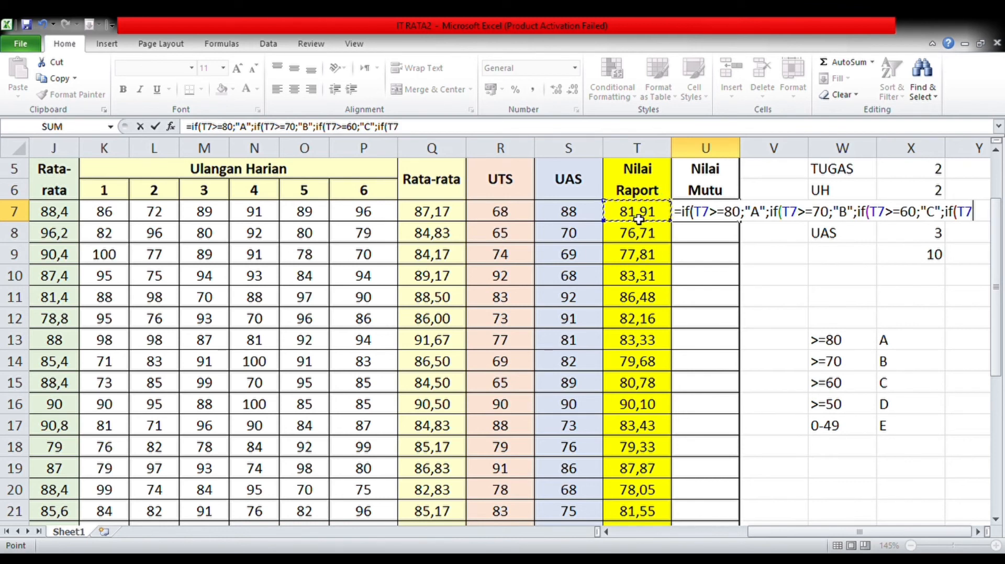
{"action": "type", "text": ">=50"}
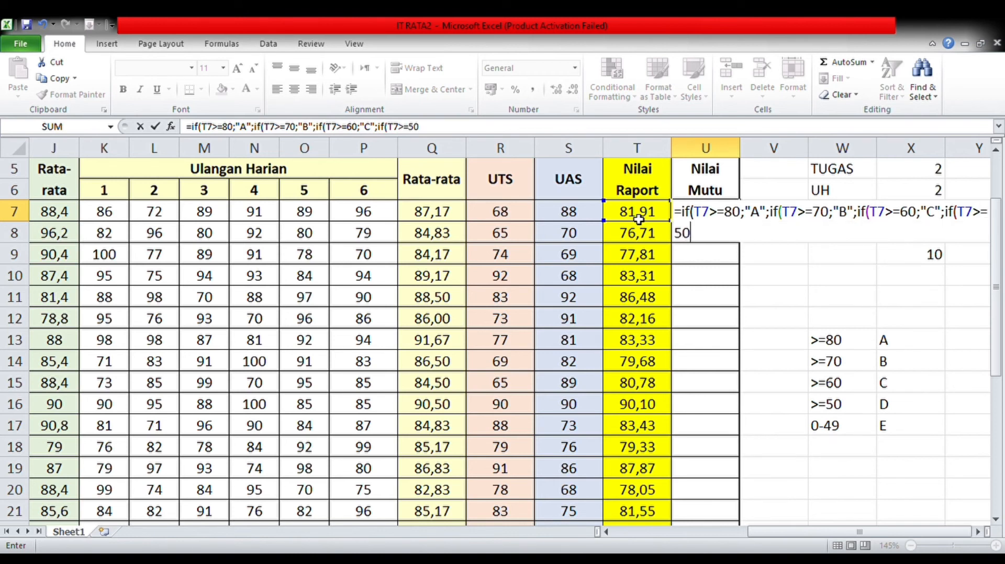
{"action": "type", "text": "\""}
{"action": "key", "text": "BackSpace"}
{"action": "type", "text": ";\"D\";\"E\""}
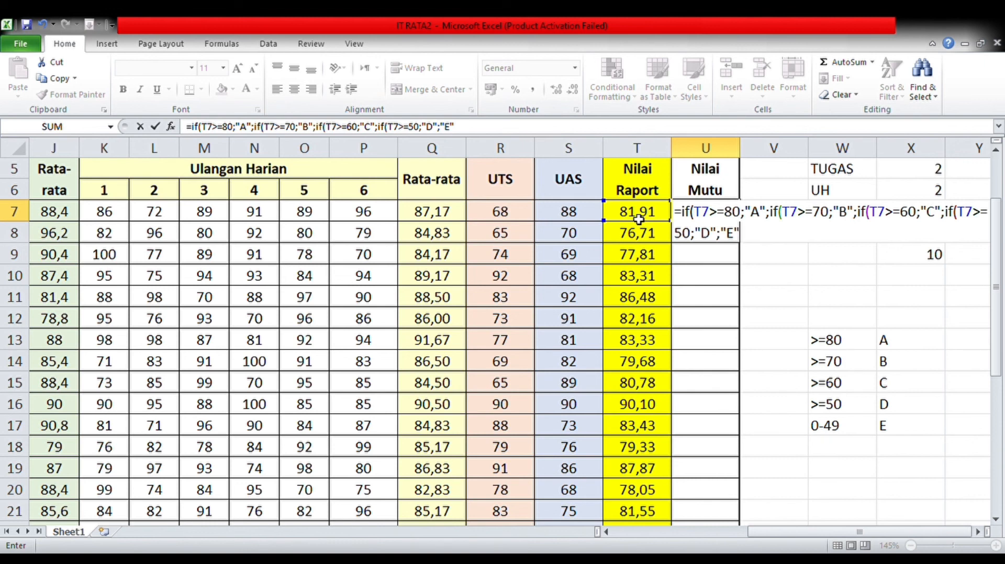
{"action": "type", "text": "))))"}
{"action": "key", "text": "Return"}
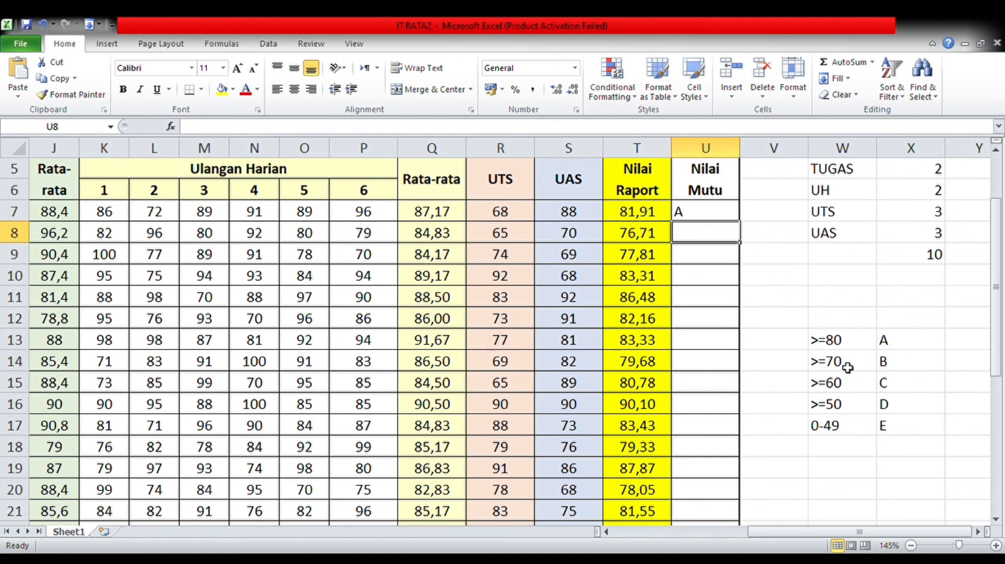
Fill the Nilai Mutu formula from U7 down to U27 for every student and review the table
{"action": "left_click", "coordinate": [716, 217]}
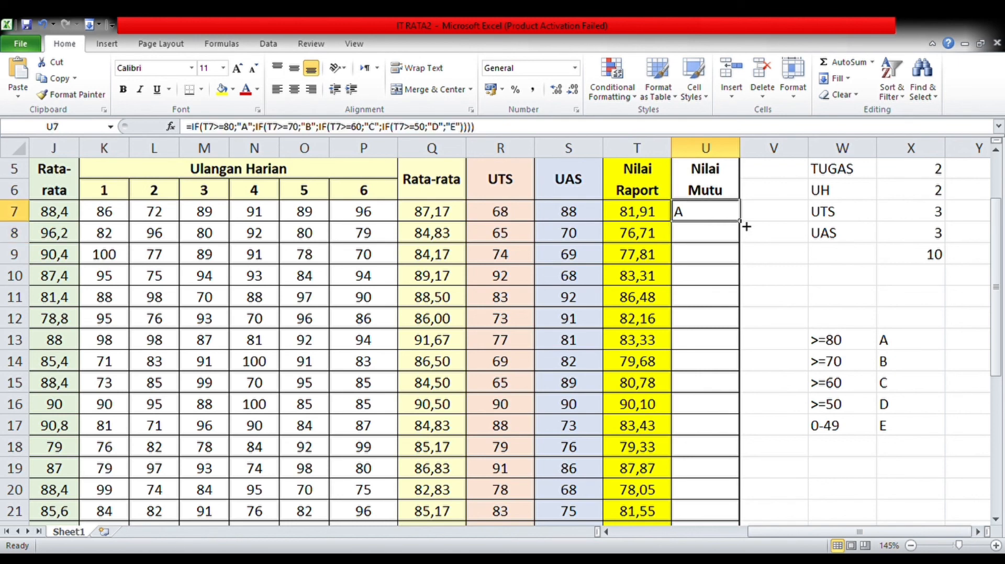
{"action": "left_click_drag", "start_coordinate": [739, 221], "coordinate": [719, 444]}
{"action": "scroll", "coordinate": [685, 331], "scroll_direction": "down", "scroll_amount": 3}
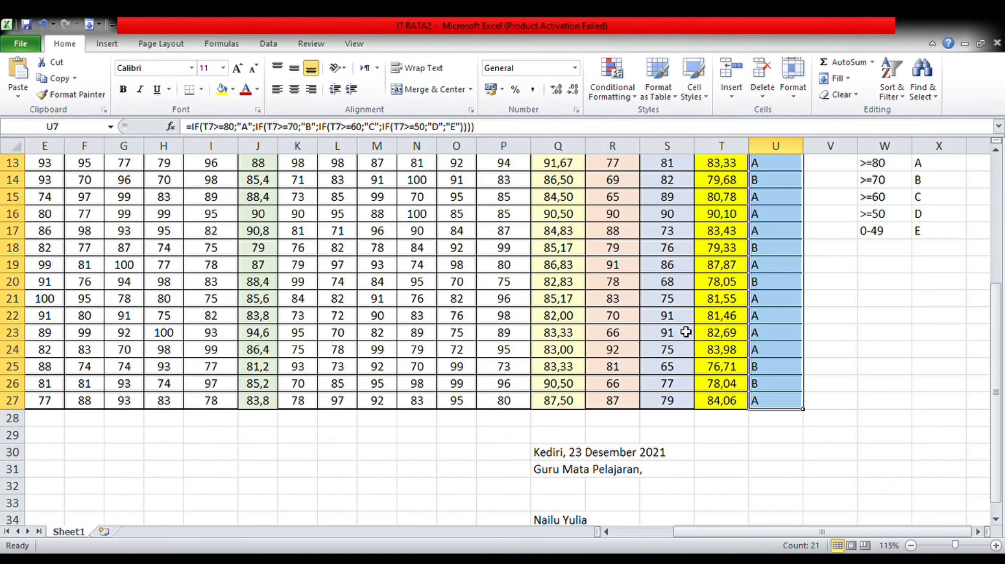
{"action": "scroll", "coordinate": [685, 332], "scroll_direction": "up", "scroll_amount": 3}
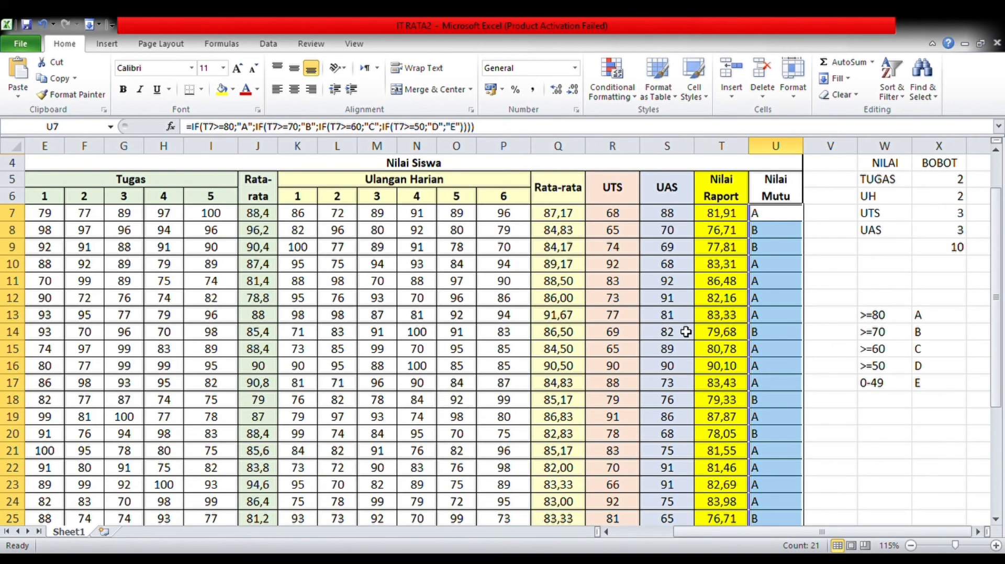
{"action": "scroll", "coordinate": [686, 332], "scroll_direction": "down", "scroll_amount": 1}
{"action": "scroll", "coordinate": [685, 332], "scroll_direction": "down", "scroll_amount": 1}
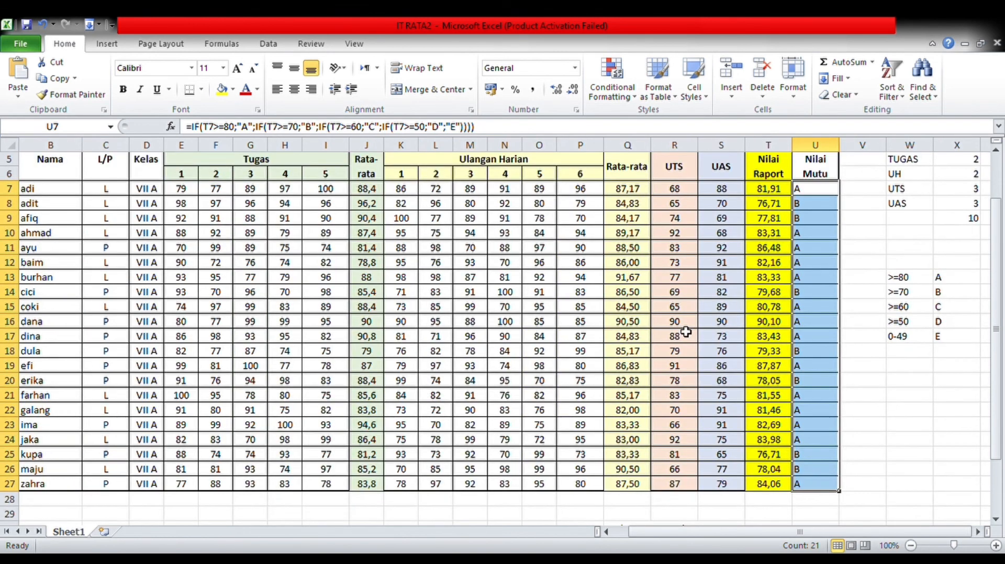